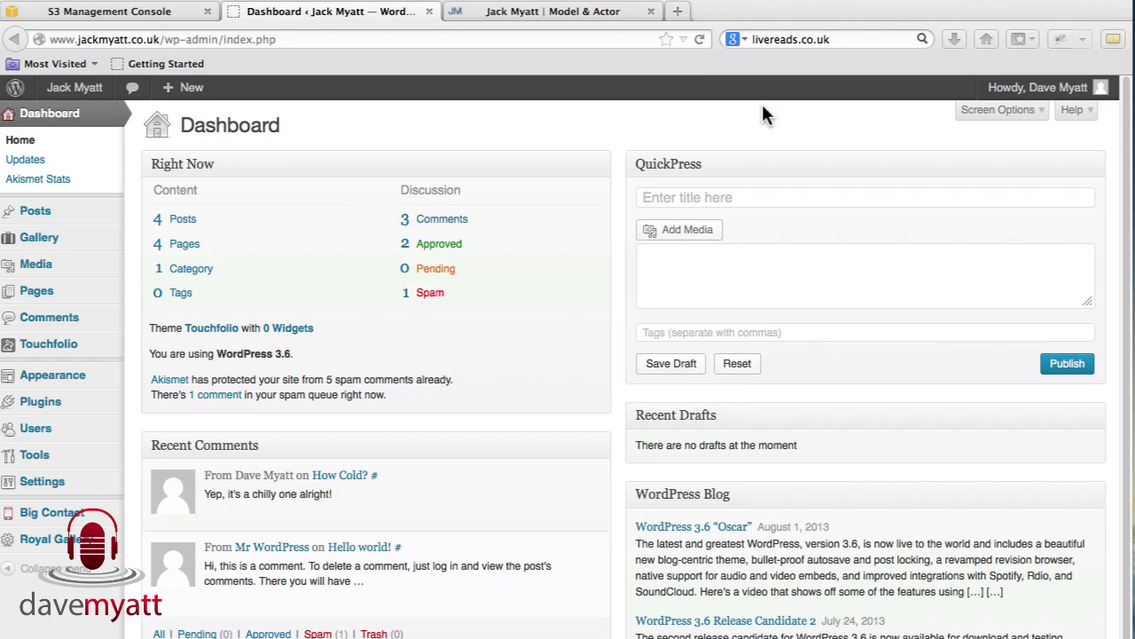
# Step: Look over the live website's project gallery and its Videos page, playing the video there before returning to Projects
pyautogui.click(504, 18)
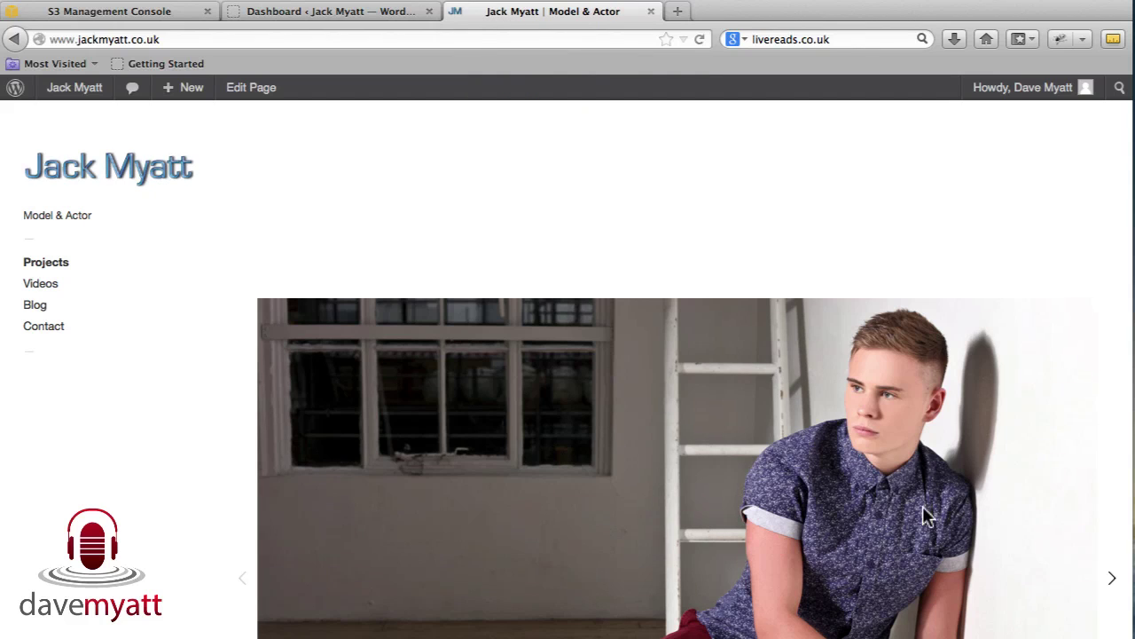
pyautogui.click(1112, 579)
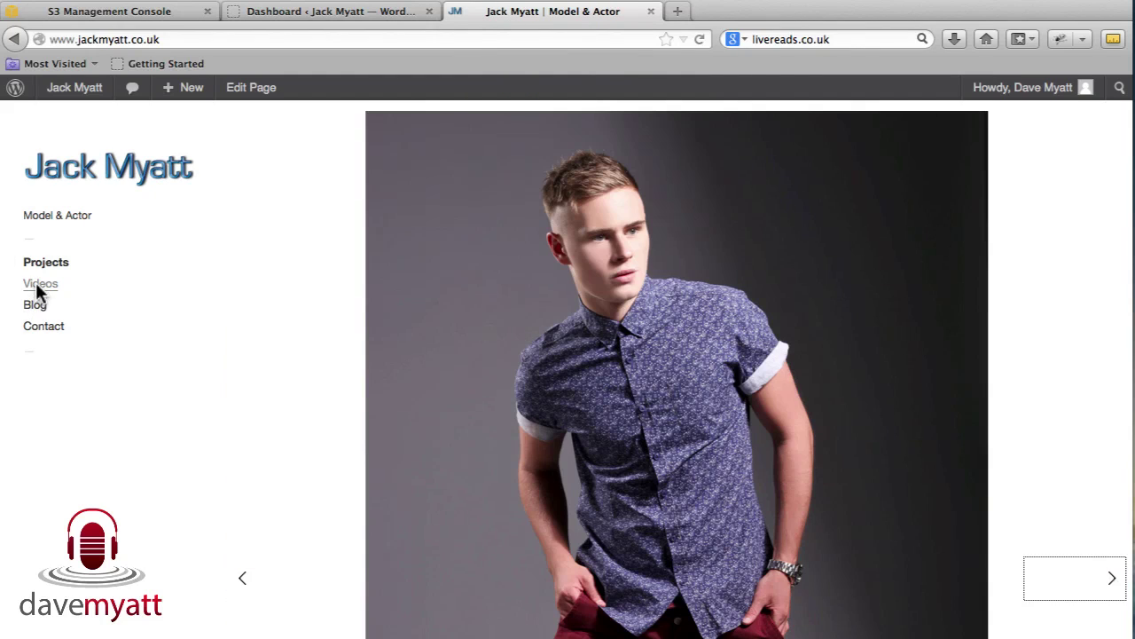
pyautogui.click(39, 293)
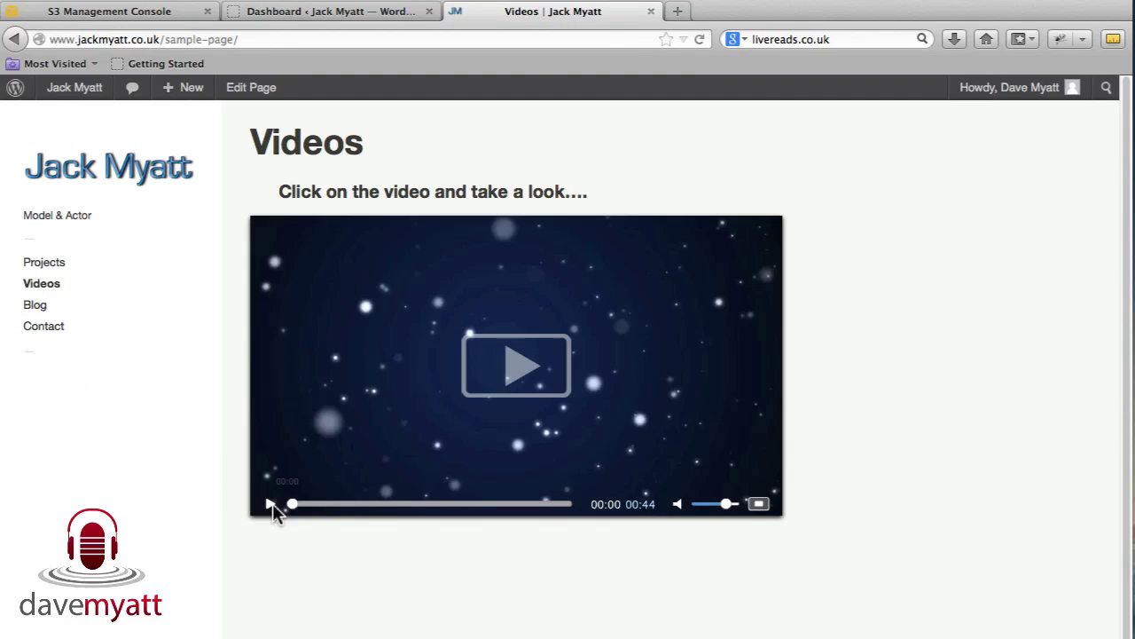
pyautogui.click(268, 505)
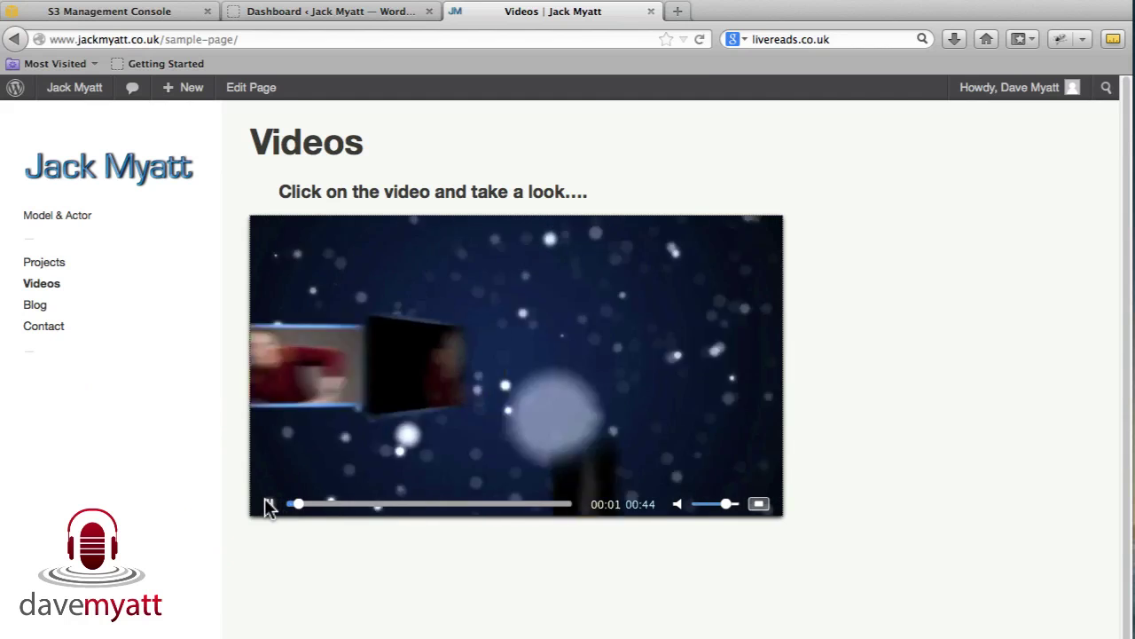
pyautogui.click(34, 266)
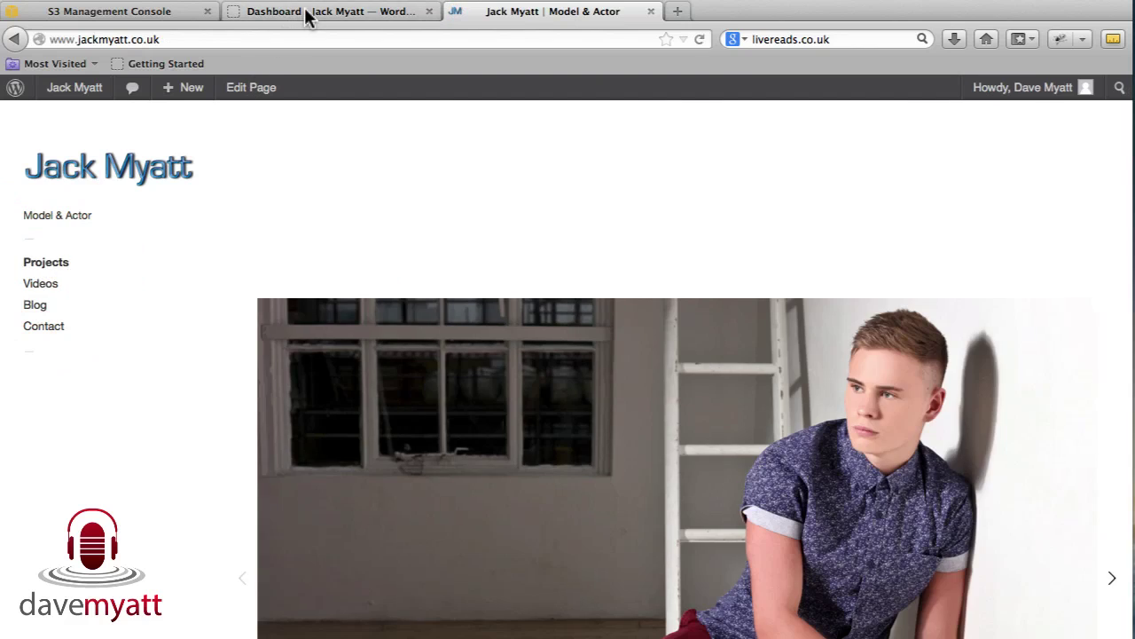
# Step: Search the WordPress plugin installer for BackWPup from the site's admin dashboard
pyautogui.click(306, 16)
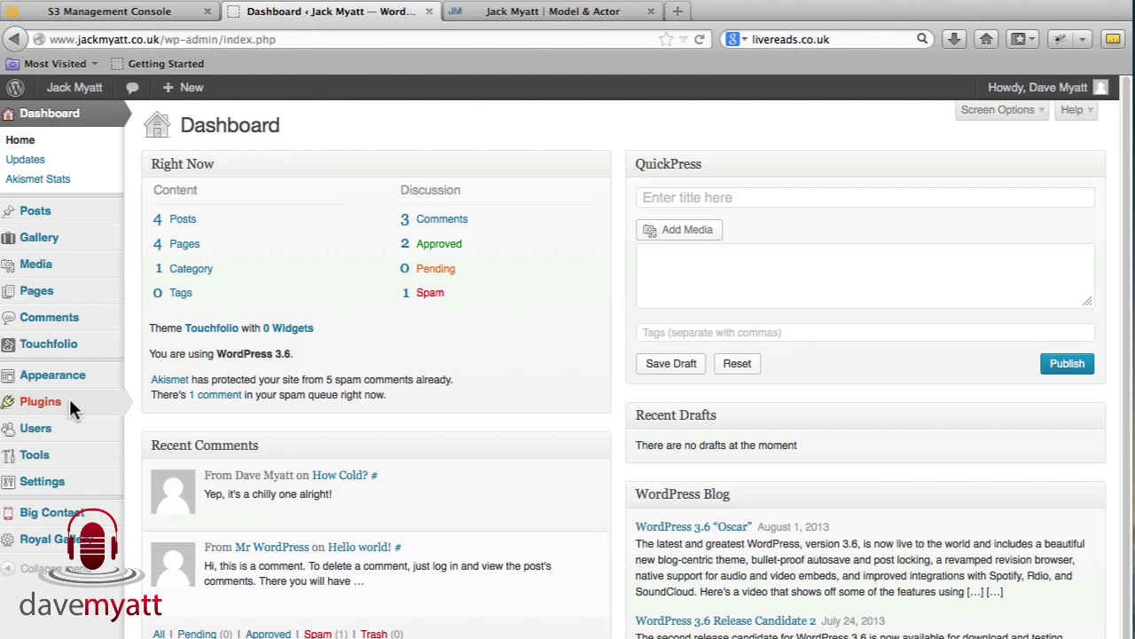
pyautogui.click(37, 399)
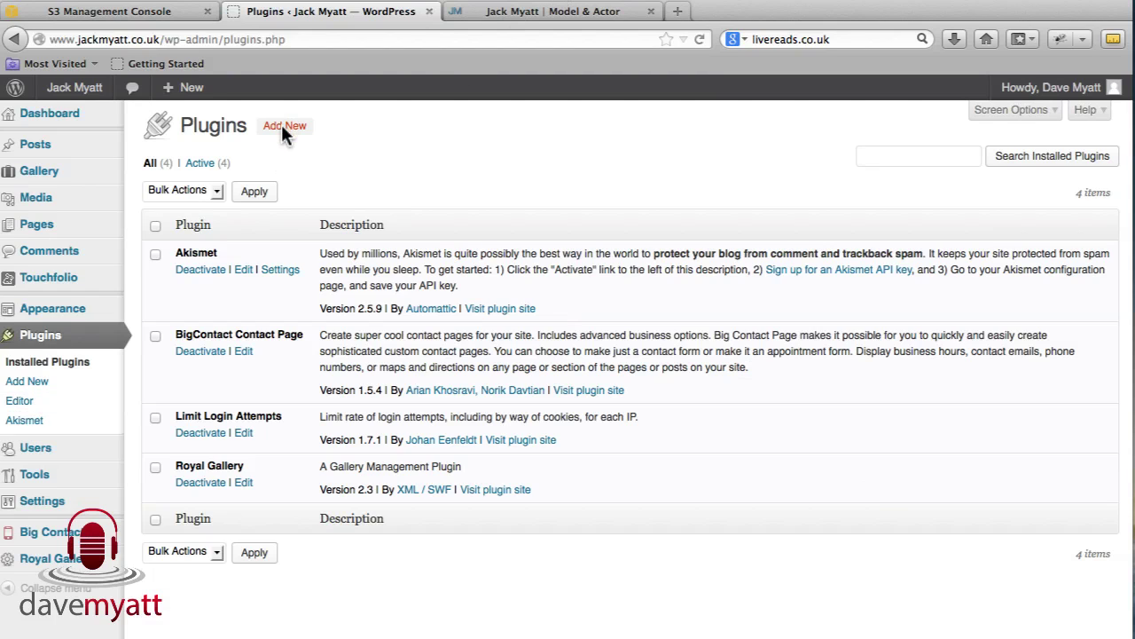
pyautogui.click(281, 125)
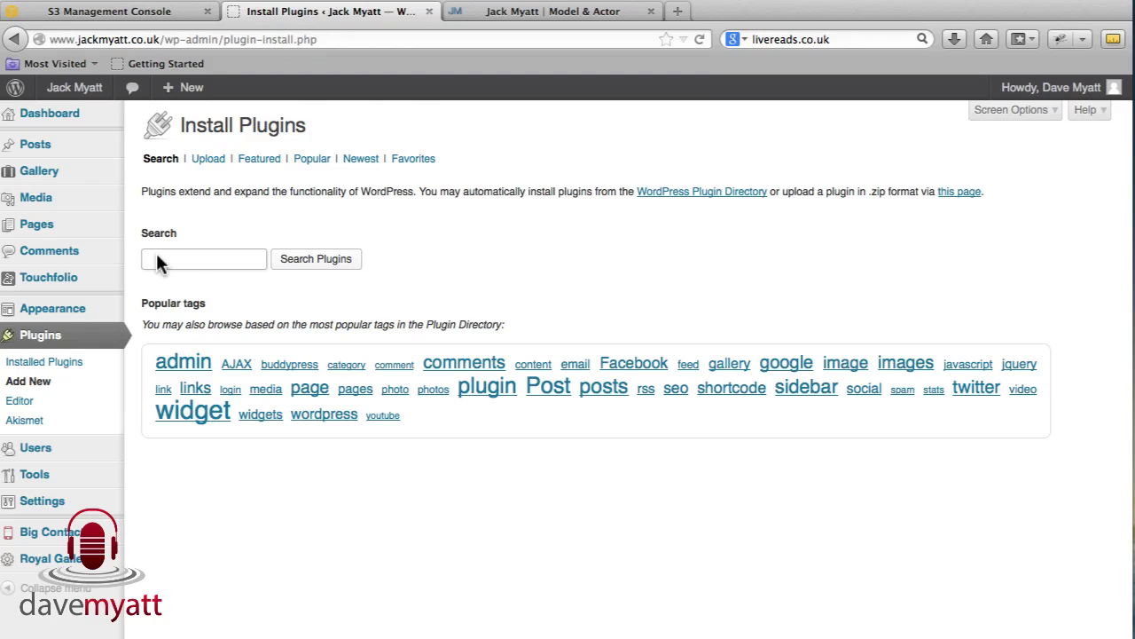
pyautogui.write('Back')
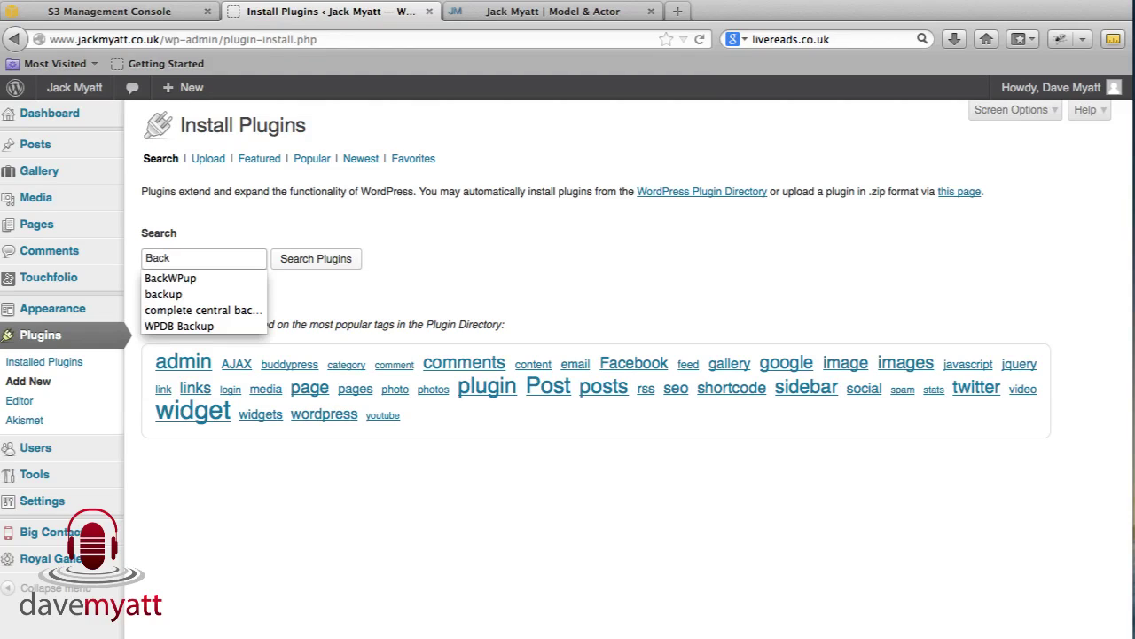
pyautogui.write('WPup')
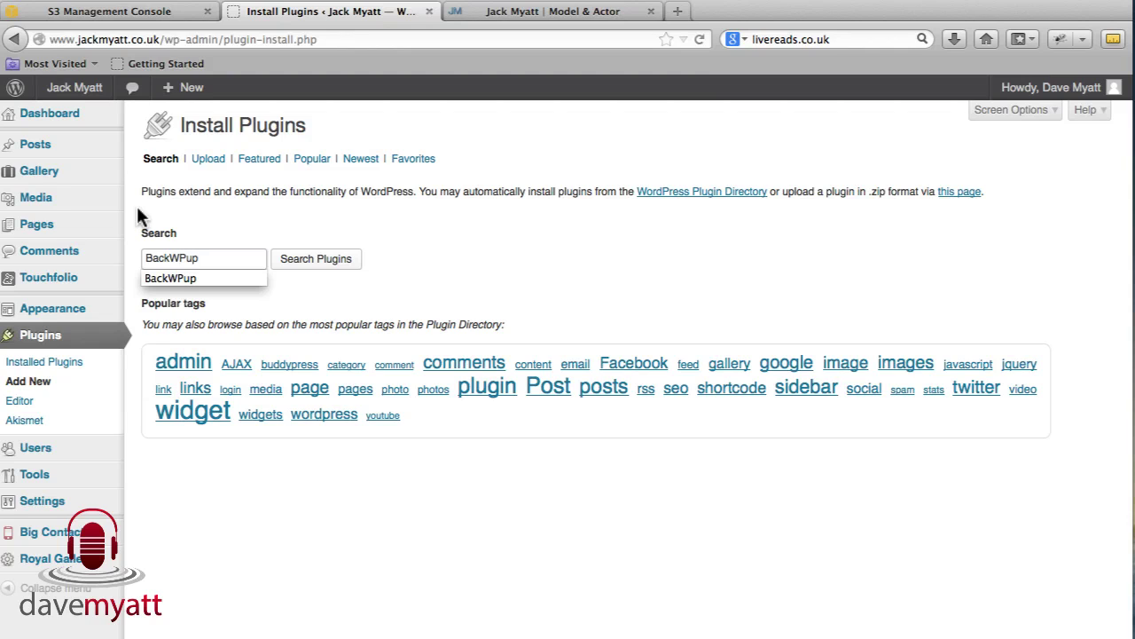
pyautogui.click(213, 278)
pyautogui.click(324, 258)
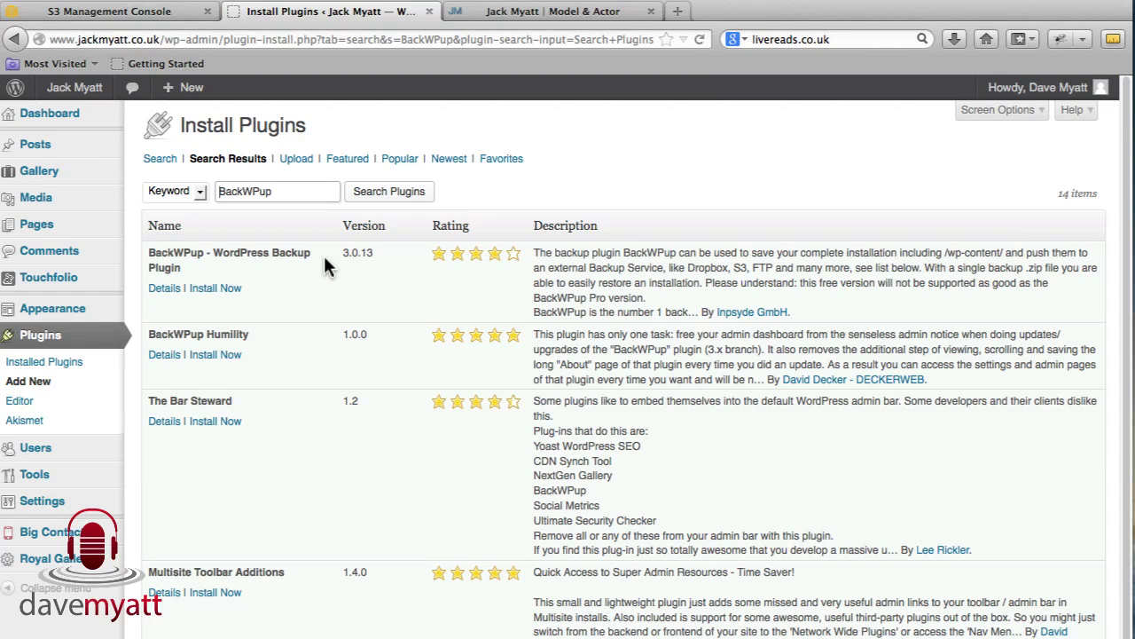
# Step: Install and activate the BackWPup - WordPress Backup Plugin
pyautogui.click(216, 288)
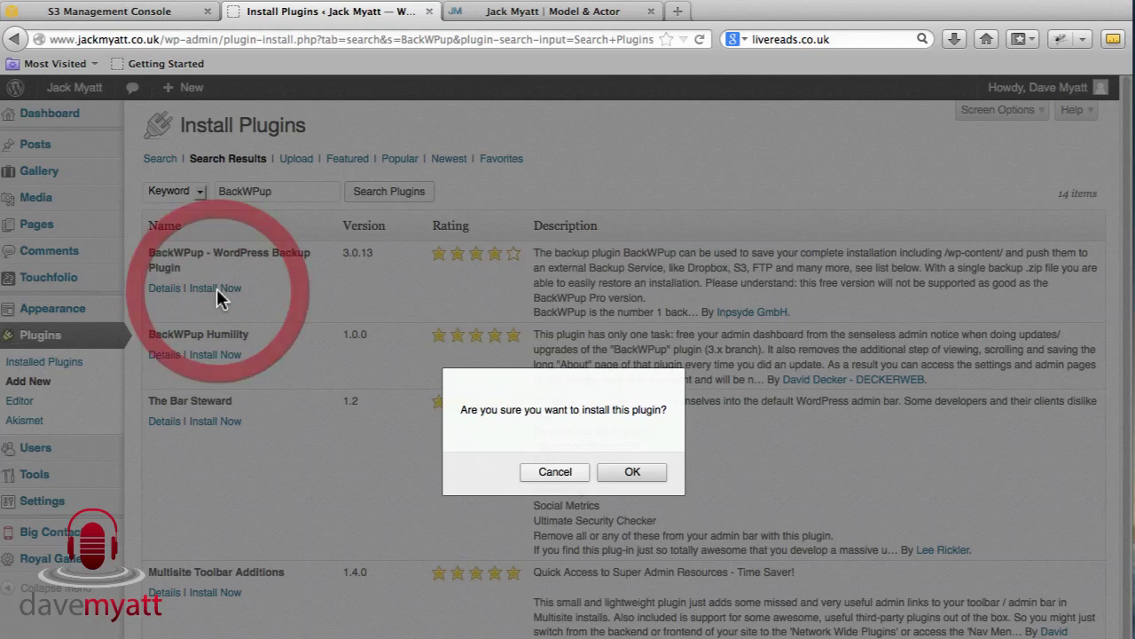
pyautogui.click(612, 470)
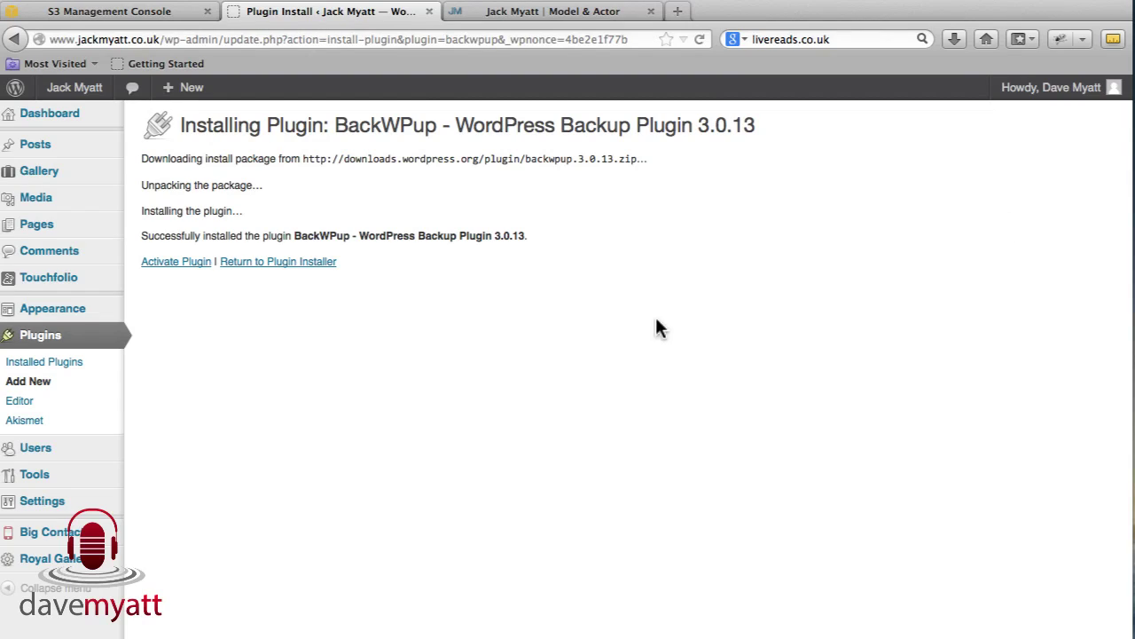
pyautogui.click(153, 263)
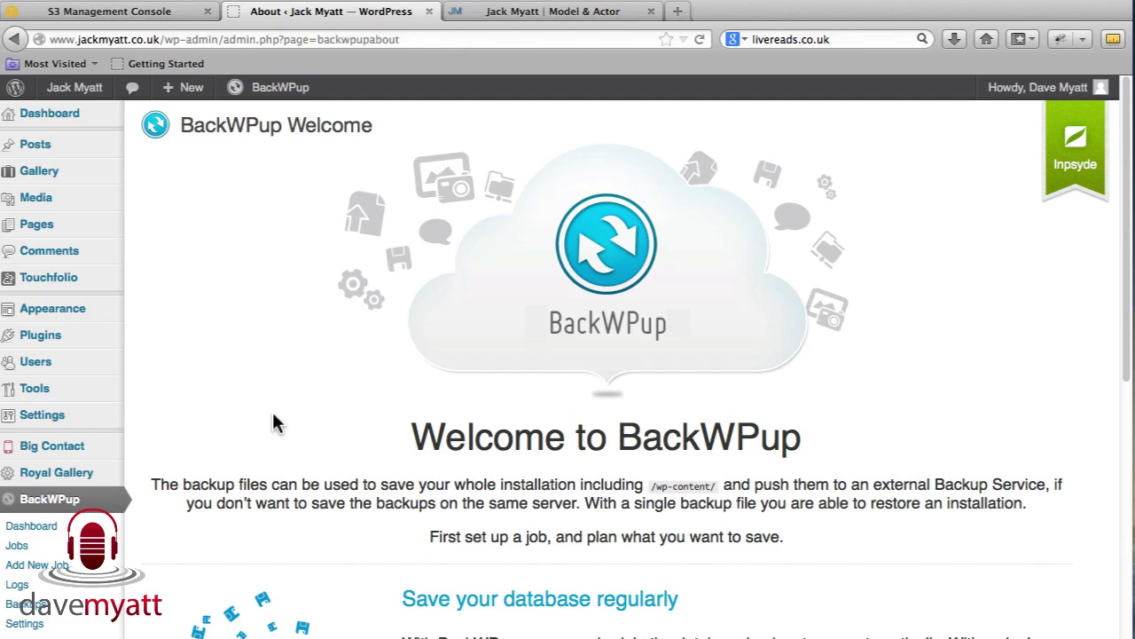
# Step: Add a new BackWPup job and name it "Weekly Backup Monday 0415" in its general settings
pyautogui.click(30, 527)
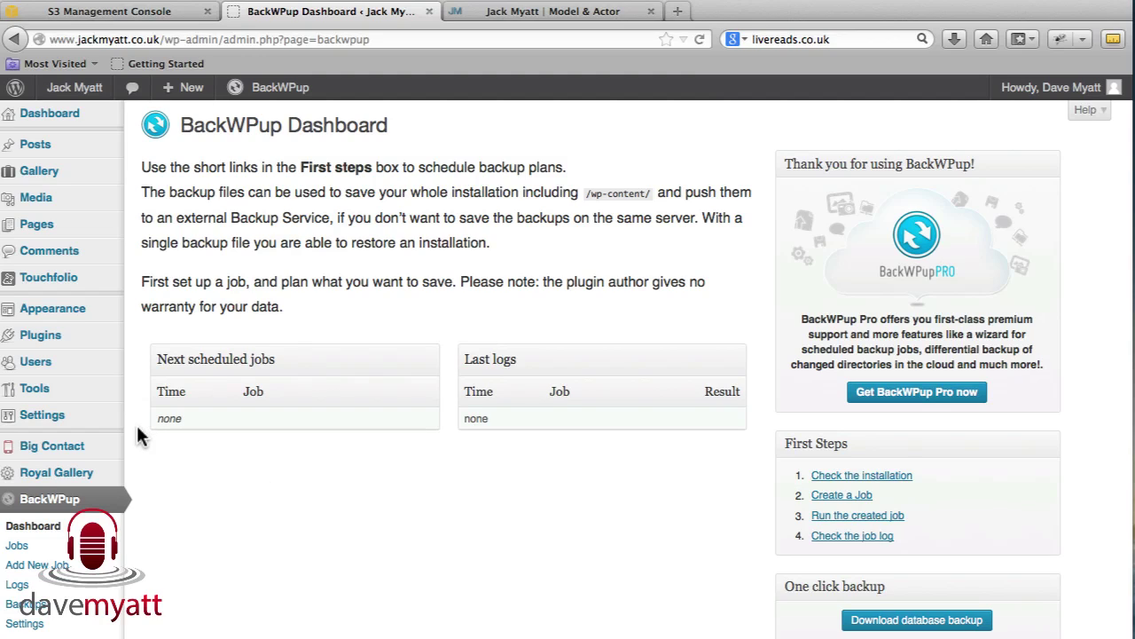
pyautogui.click(16, 545)
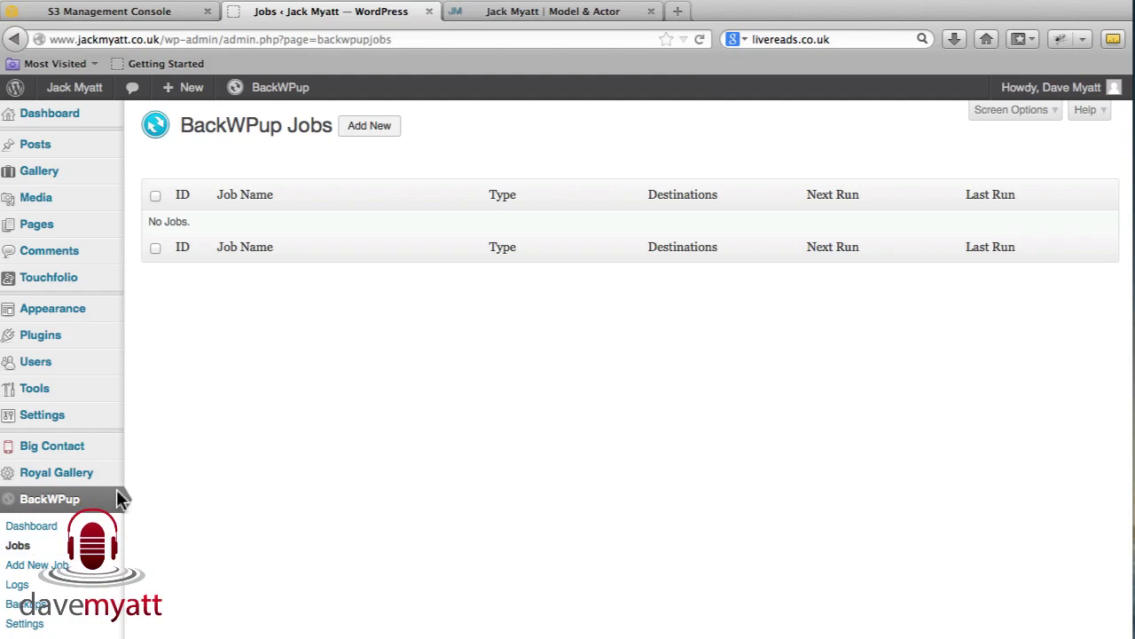
pyautogui.click(367, 126)
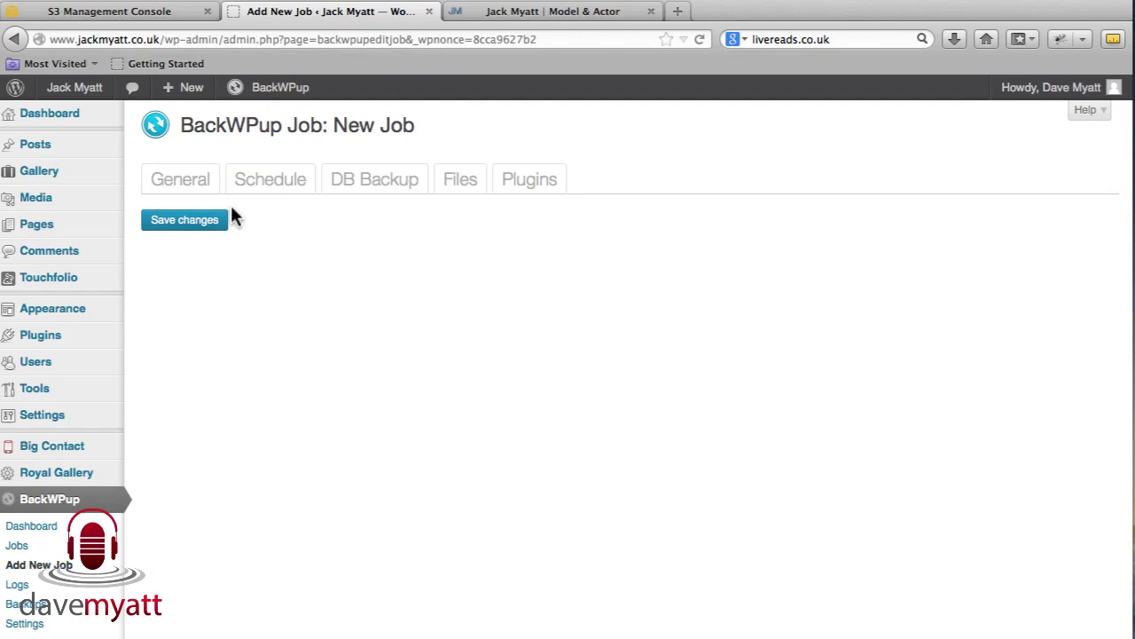
pyautogui.click(180, 173)
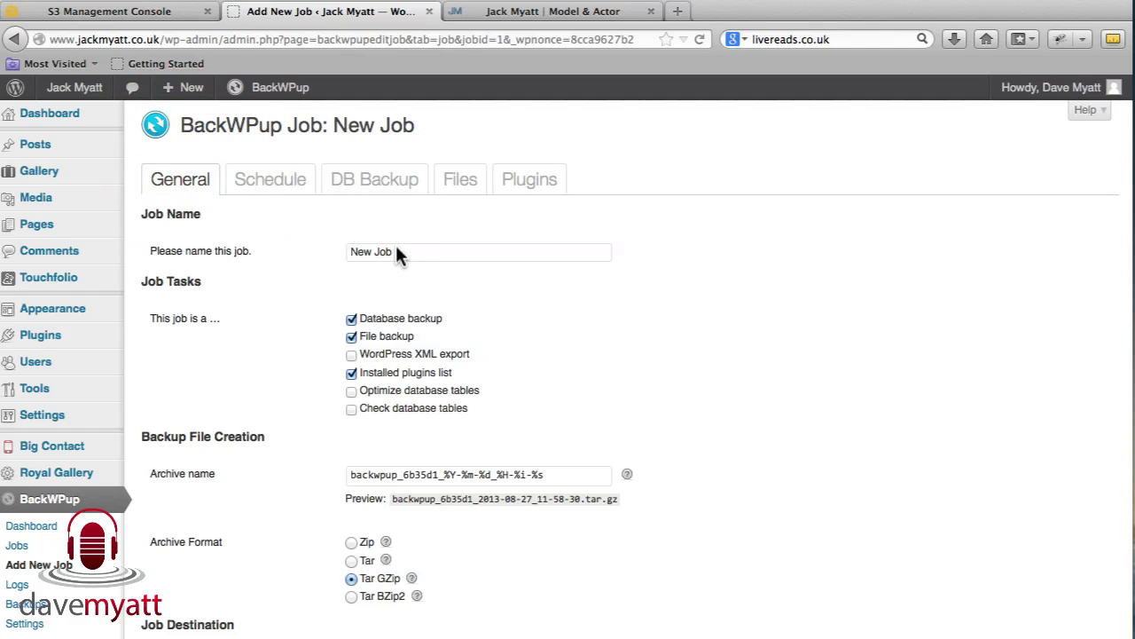
pyautogui.moveTo(396, 249); pyautogui.dragTo(263, 253)
pyautogui.write('Wee')
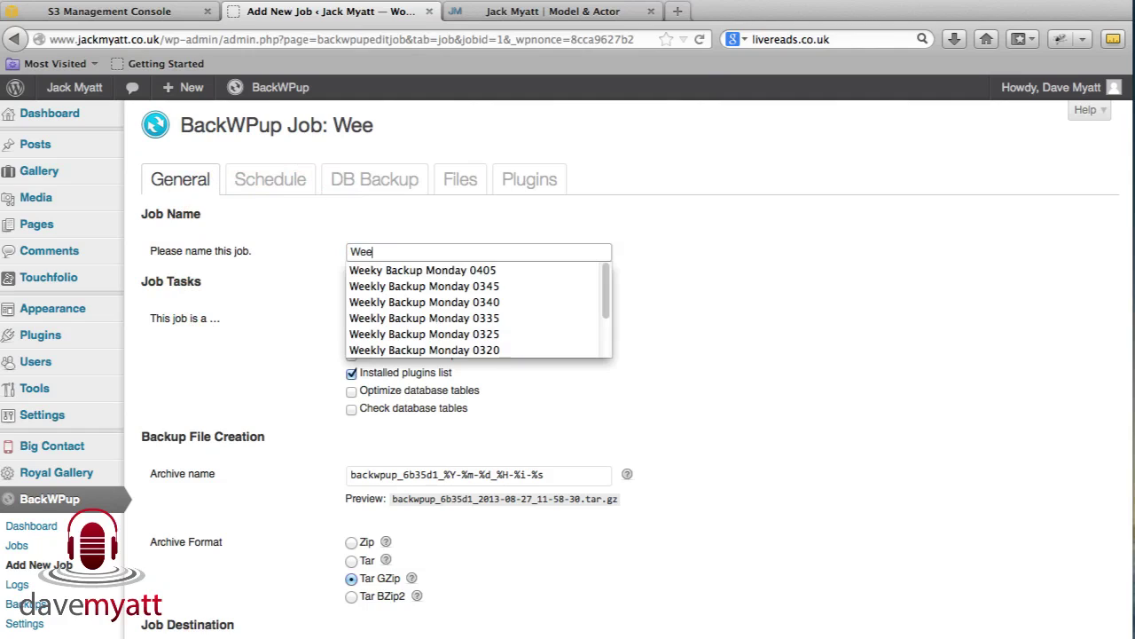
pyautogui.write('kly Bac')
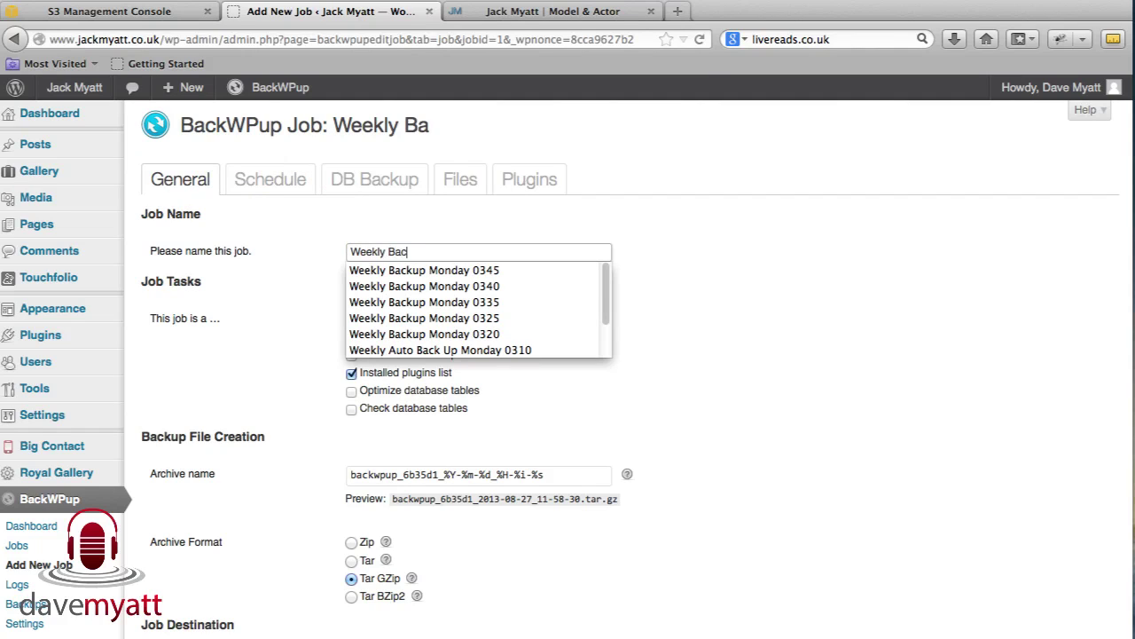
pyautogui.write('kup ')
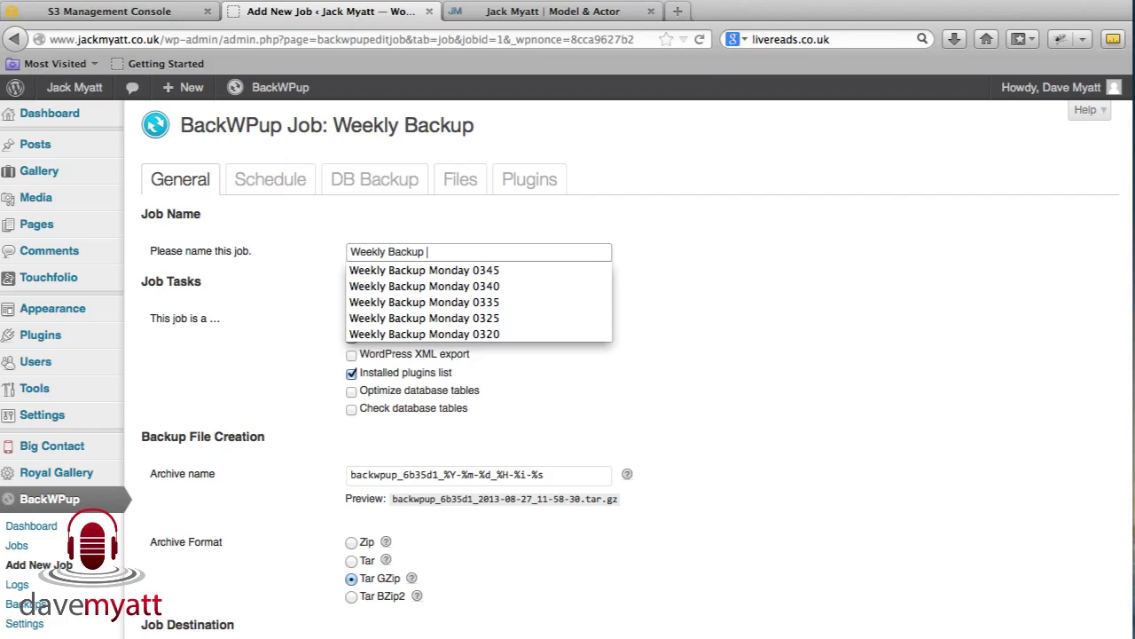
pyautogui.write('Monday')
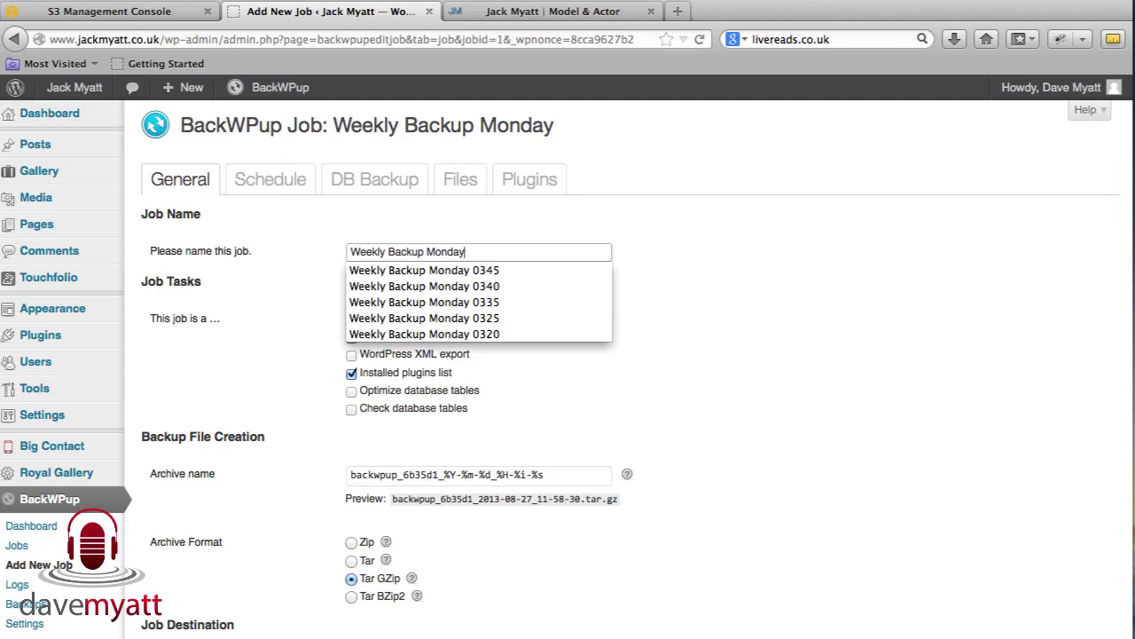
pyautogui.write(' 0415')
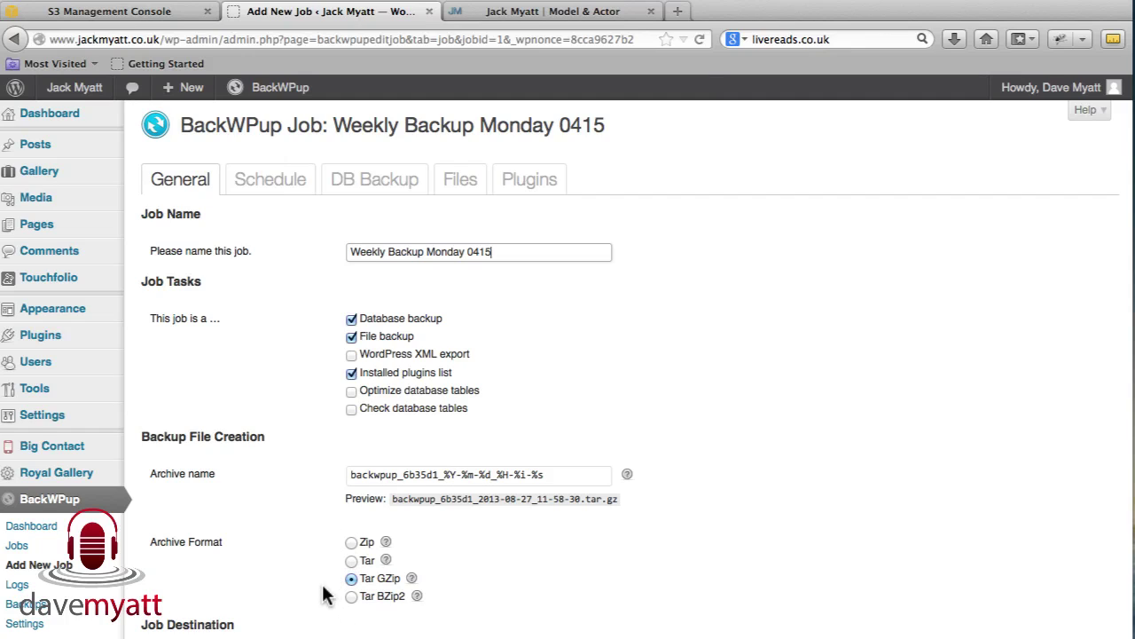
# Step: Choose Backup to an S3 Service as the job destination and save the general settings
pyautogui.moveTo(387, 544)
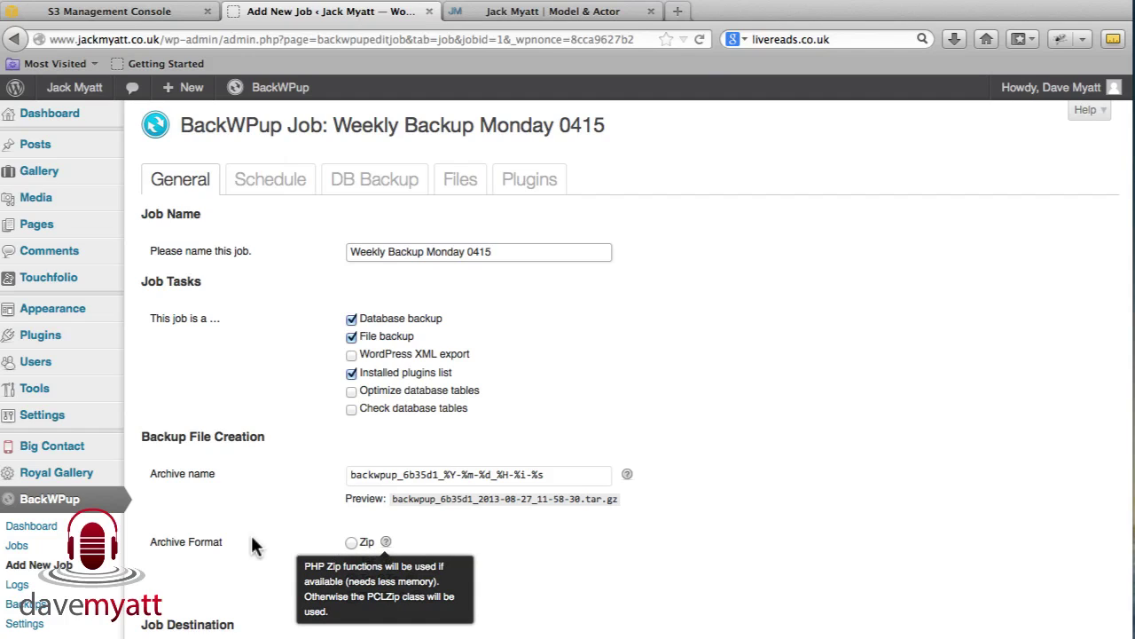
pyautogui.click(448, 588)
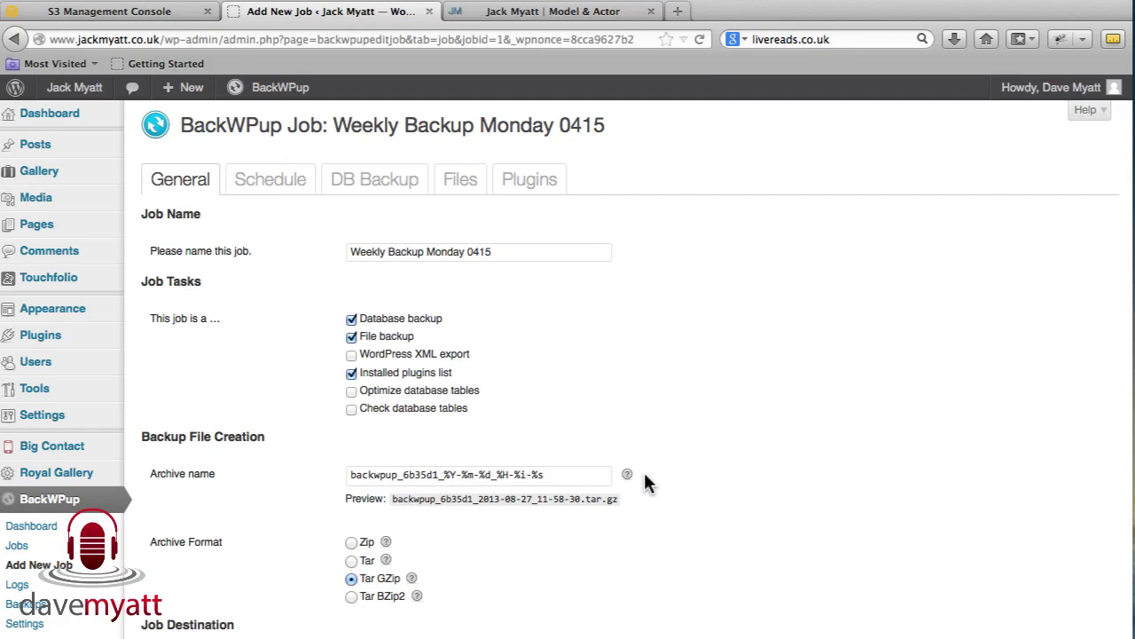
pyautogui.moveTo(629, 477)
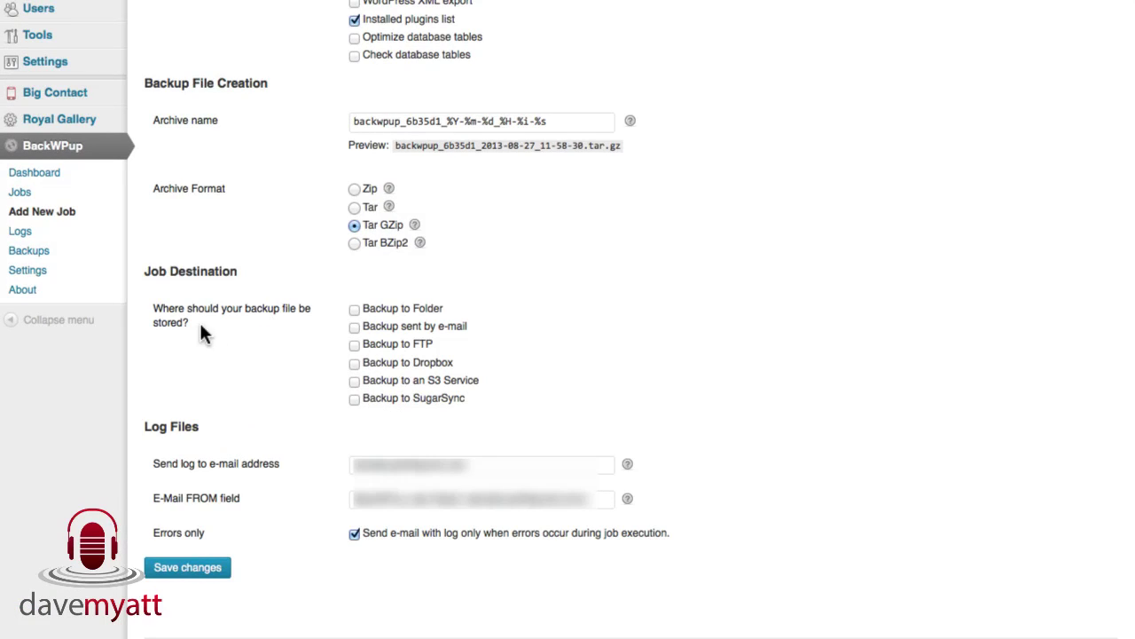
pyautogui.click(355, 382)
pyautogui.click(177, 567)
# Step: Schedule the job with WordPress cron to run weekly on Monday at hour 4, minute 15, and save the changes
pyautogui.scroll(5, 304, 489)
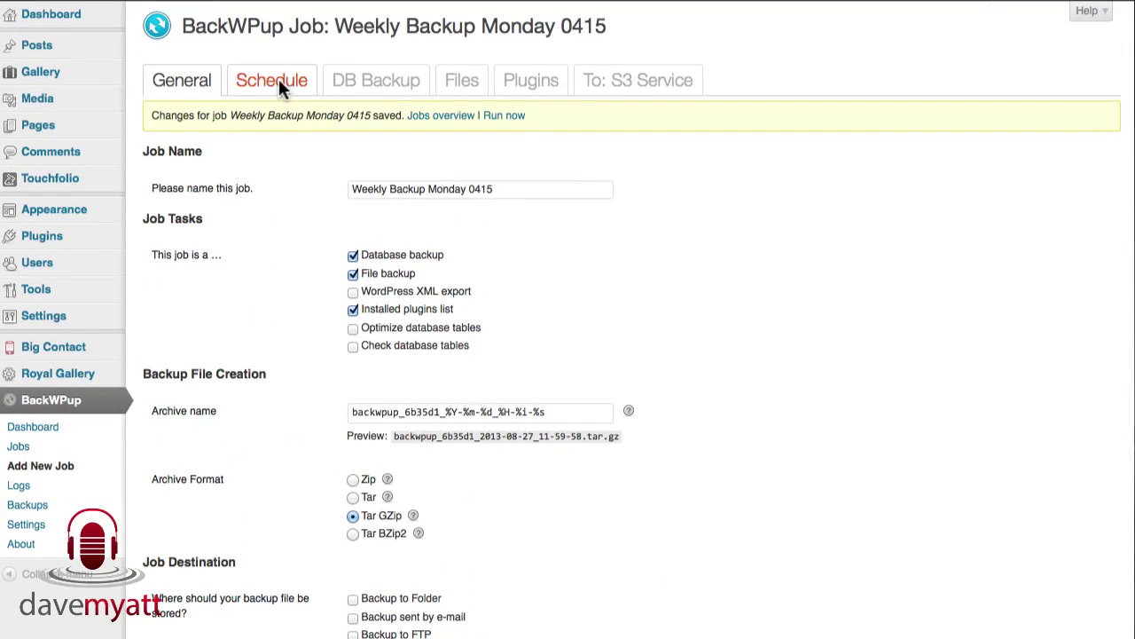
pyautogui.click(279, 78)
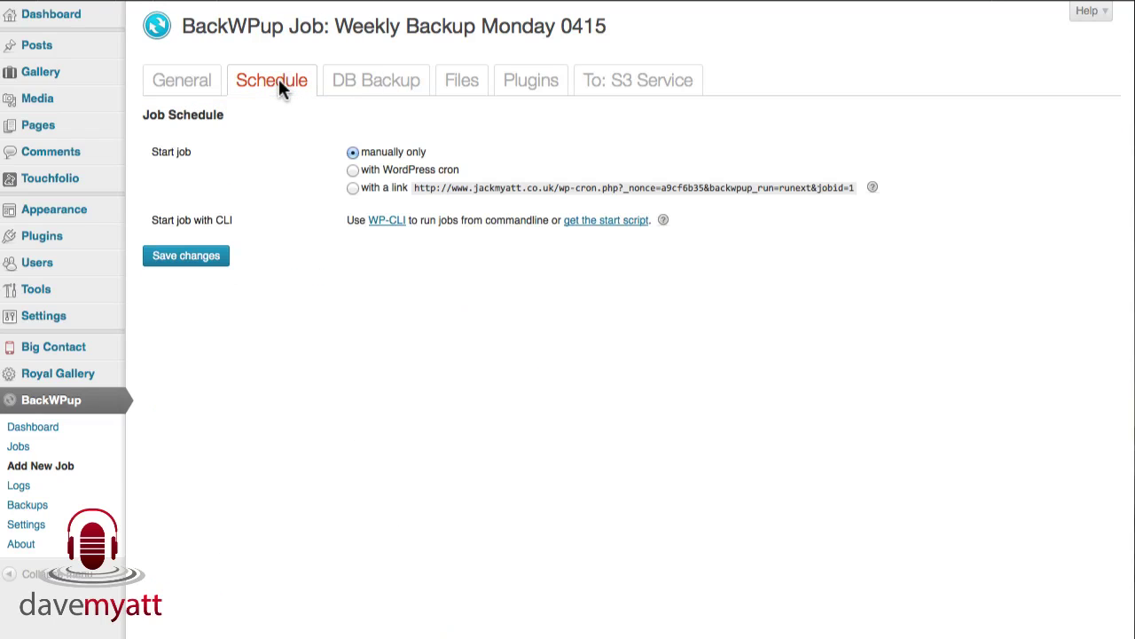
pyautogui.click(353, 169)
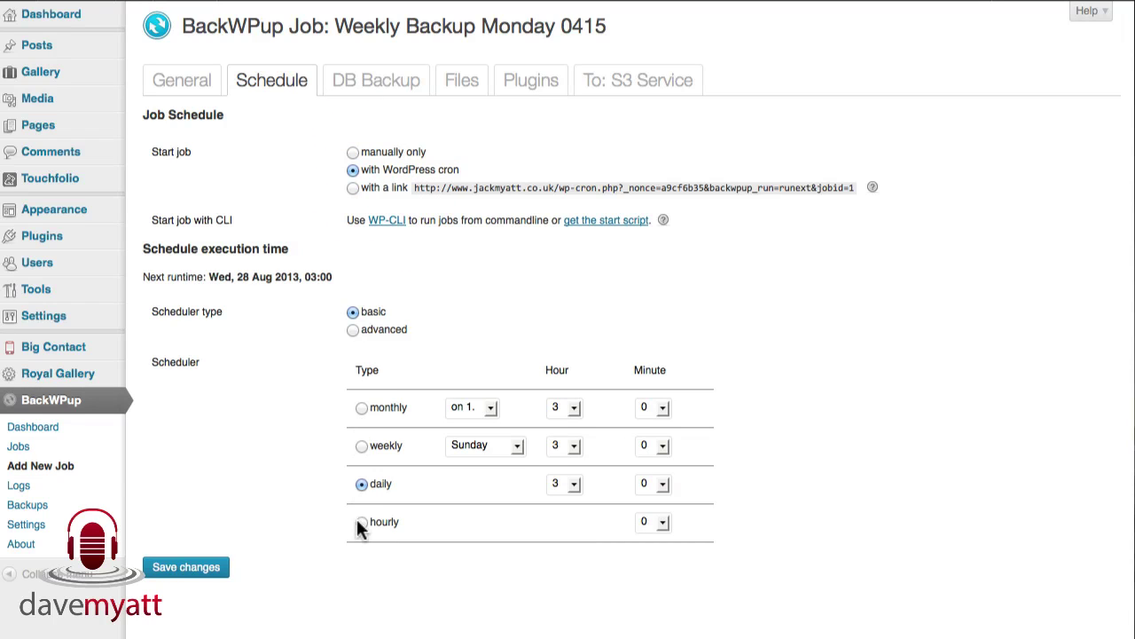
pyautogui.click(360, 445)
pyautogui.click(518, 445)
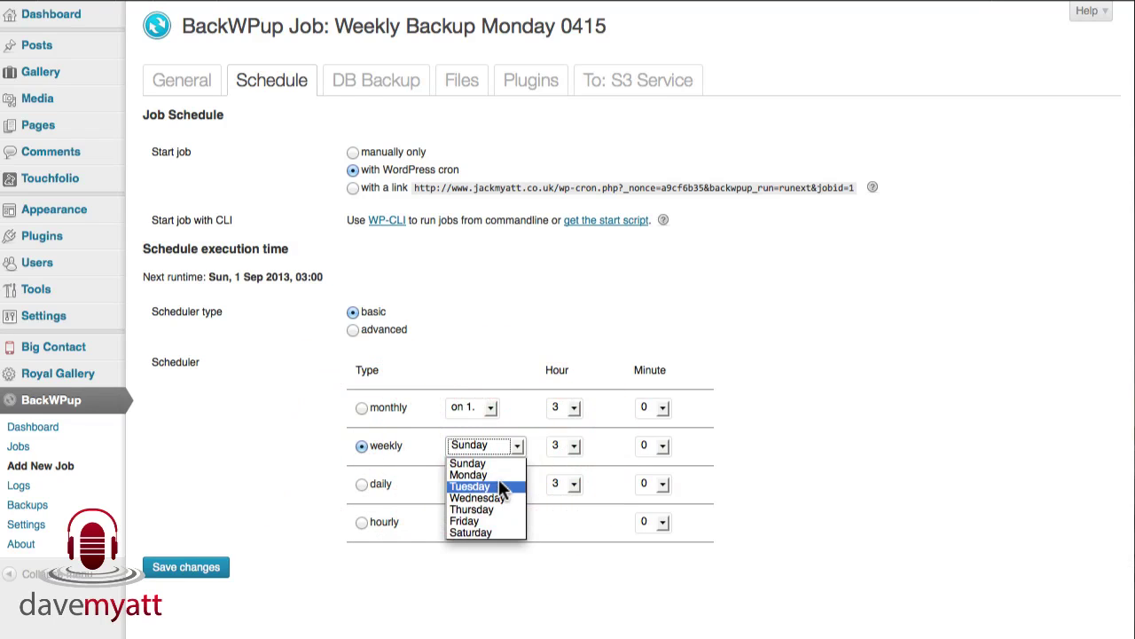
pyautogui.click(499, 477)
pyautogui.click(573, 447)
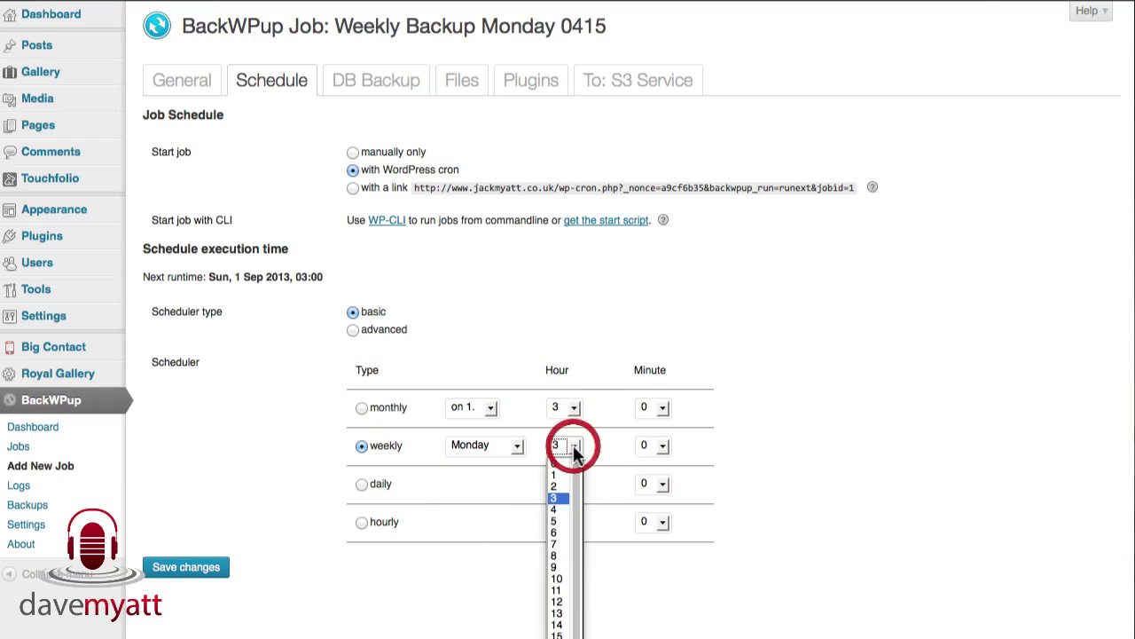
pyautogui.click(557, 509)
pyautogui.click(663, 445)
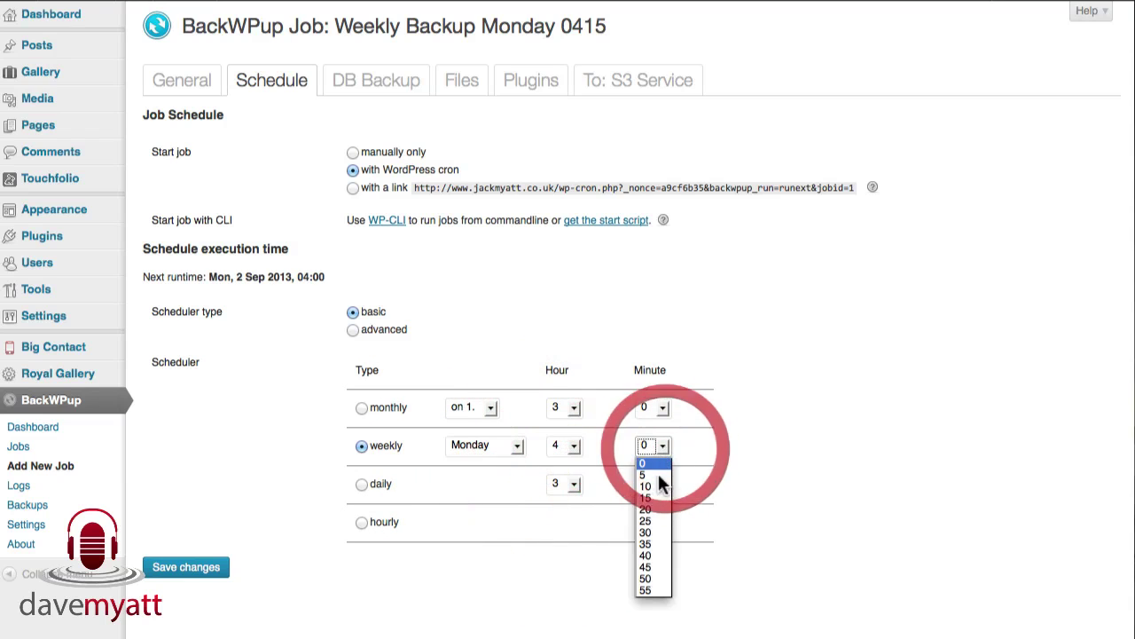
pyautogui.click(646, 502)
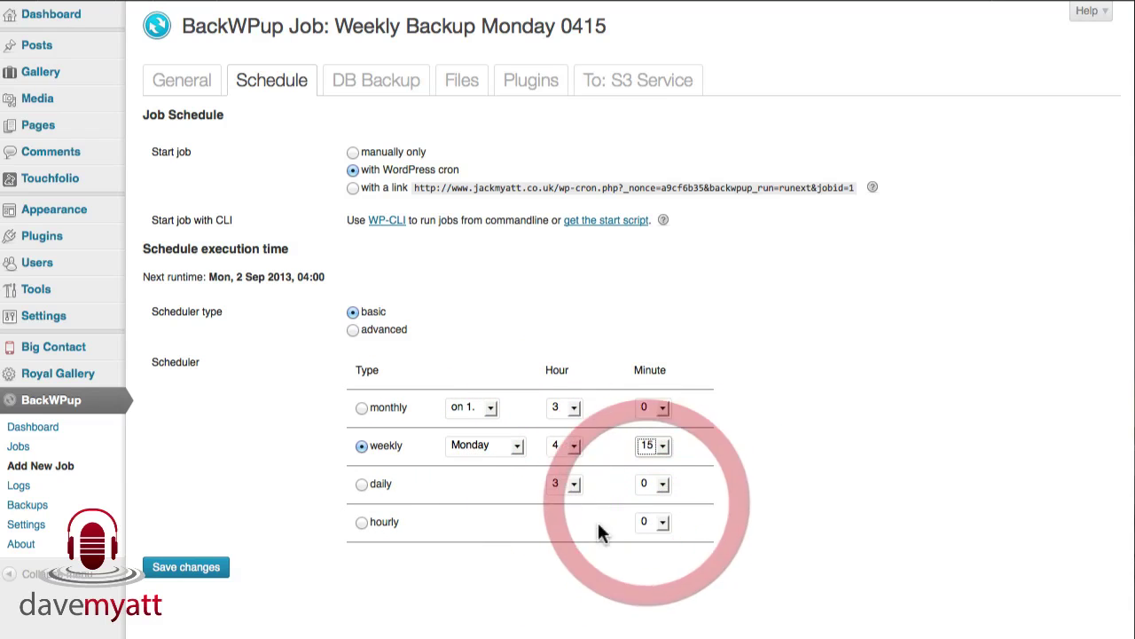
pyautogui.click(203, 567)
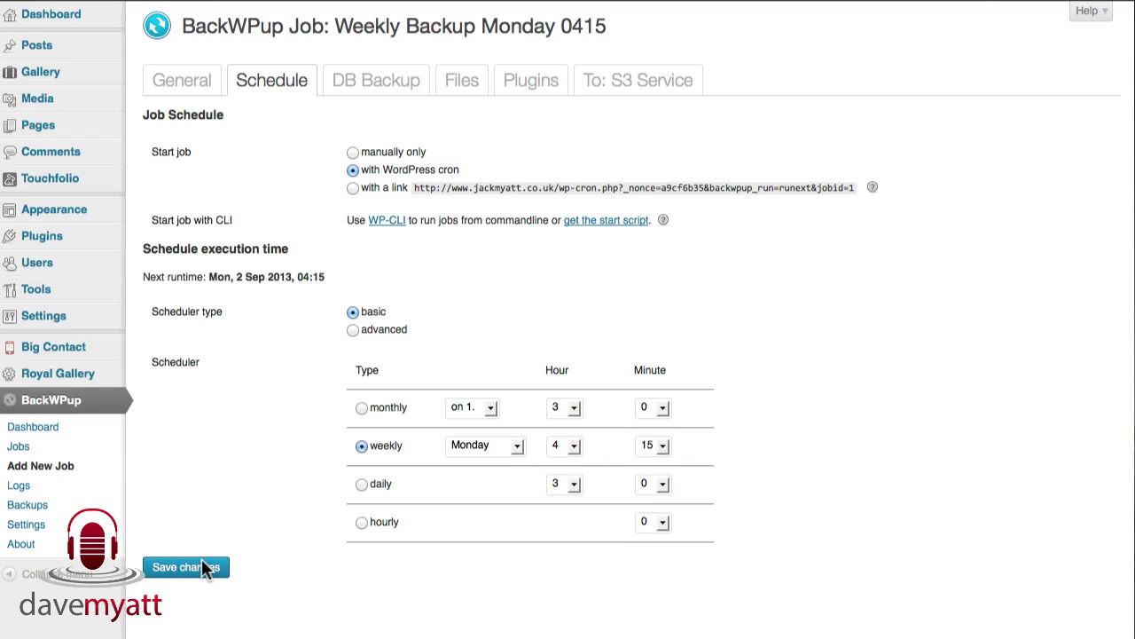
# Step: Save the job's database backup settings with all tables included and no dumpfile compression
pyautogui.click(360, 75)
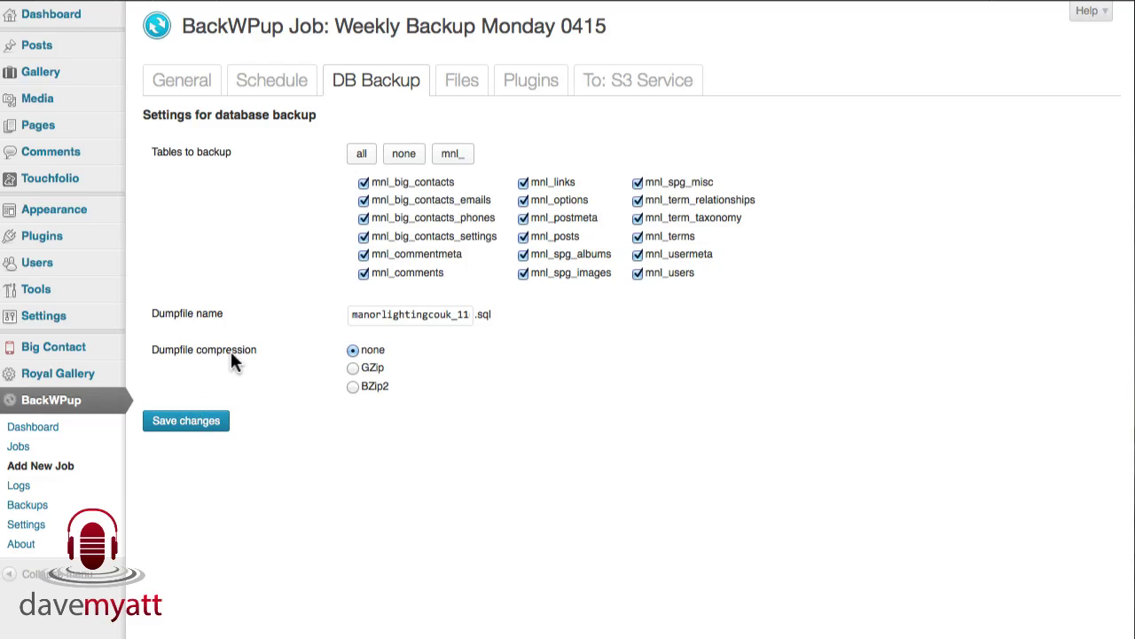
pyautogui.click(181, 422)
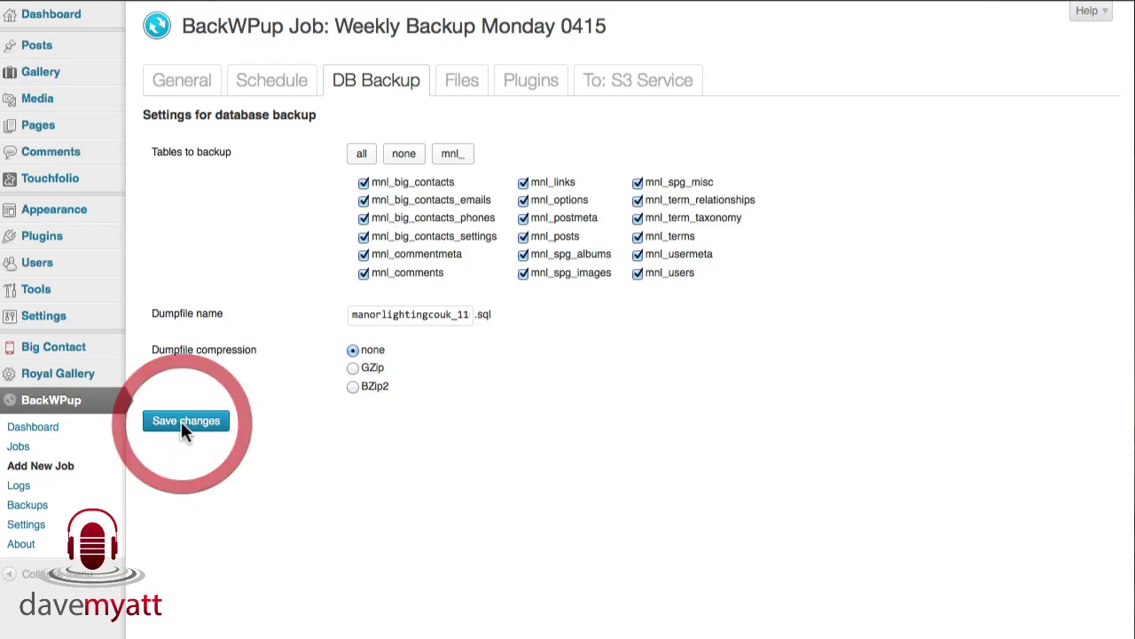
# Step: Include the plugins folder in the job's file backup and save the file settings
pyautogui.click(462, 73)
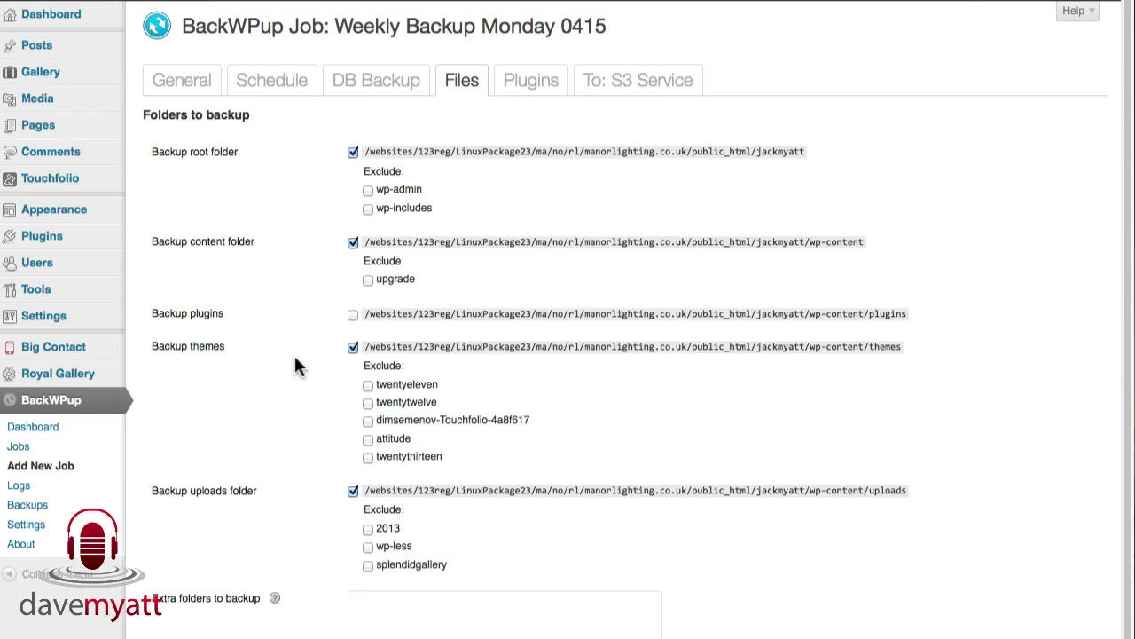
pyautogui.click(353, 315)
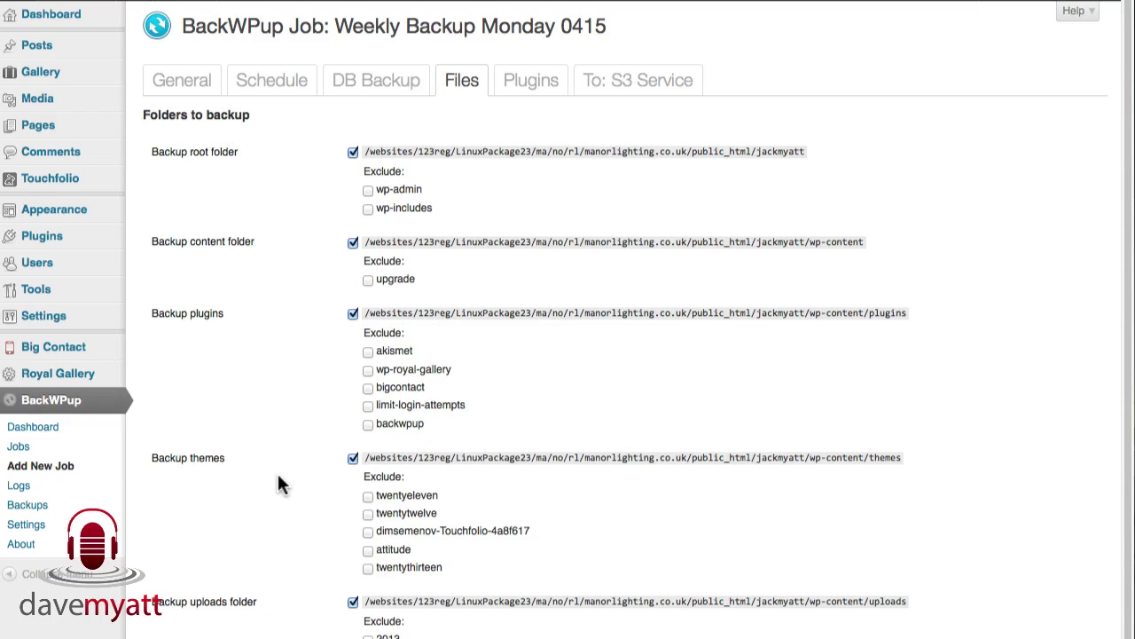
pyautogui.scroll(-5, 278, 485)
pyautogui.scroll(-1, 277, 485)
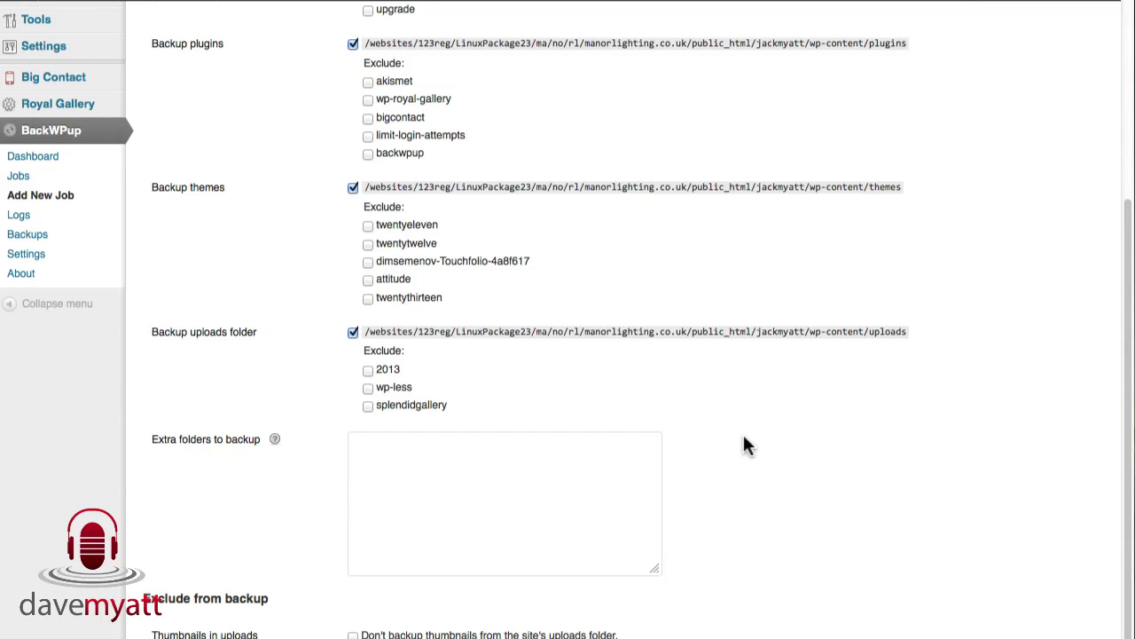
pyautogui.scroll(-8, 743, 439)
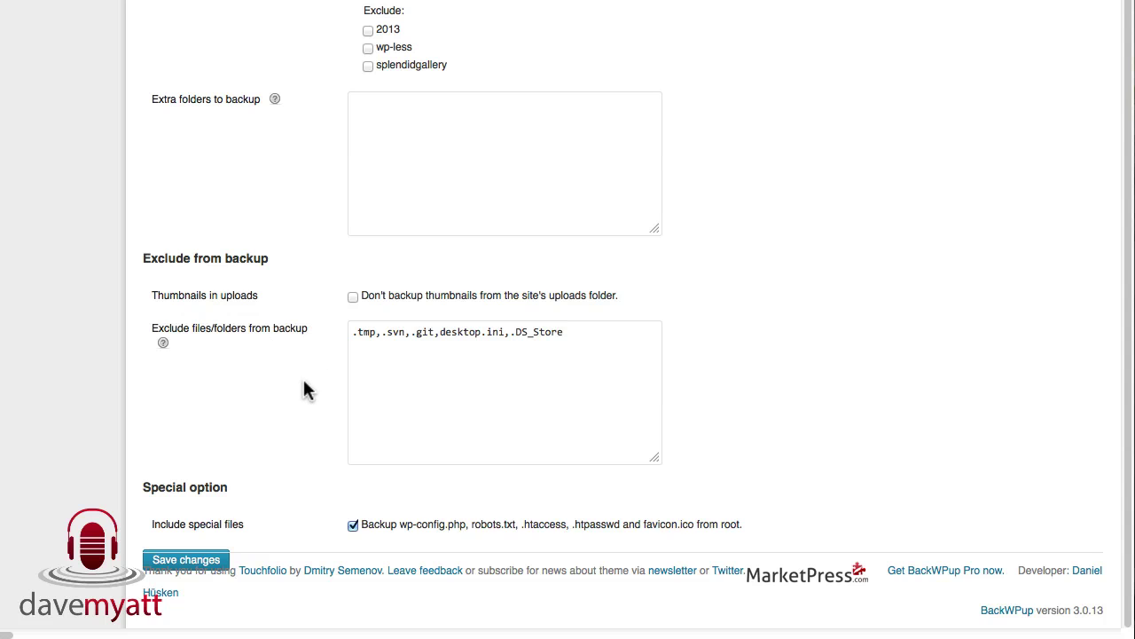
pyautogui.click(181, 558)
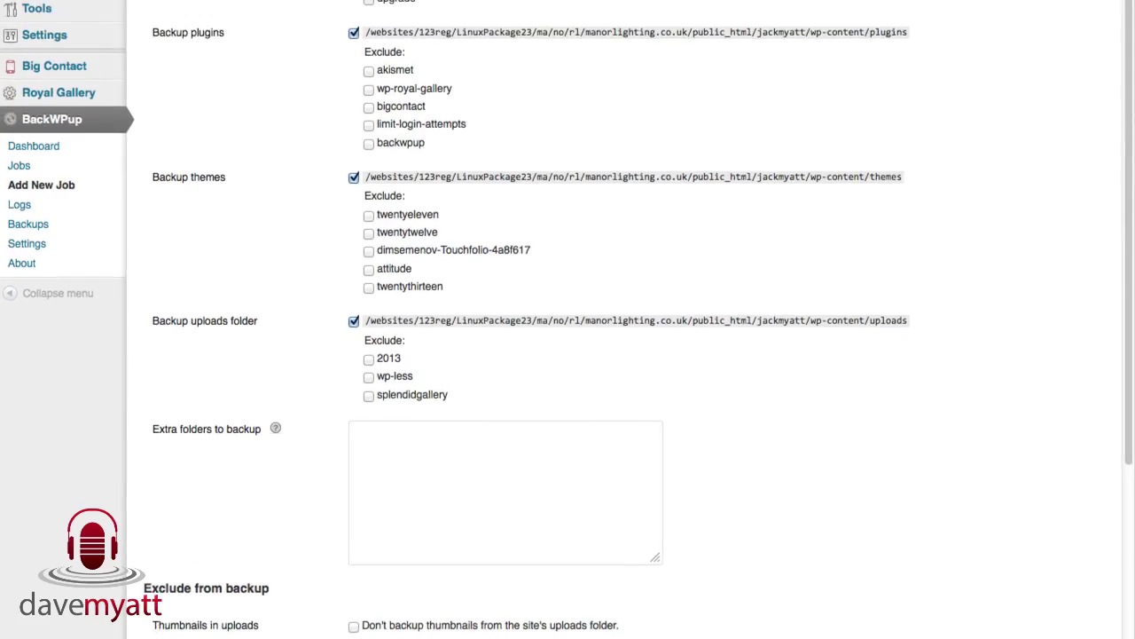
# Step: Save the job's plugin list settings with file compression set to none
pyautogui.scroll(7, 568, 319)
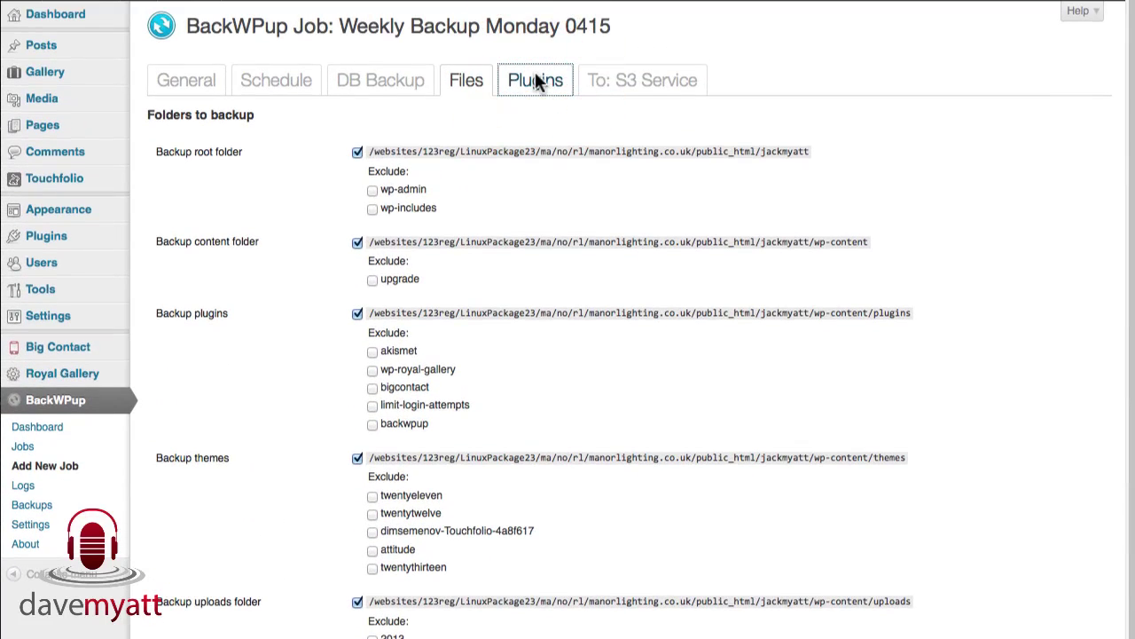
pyautogui.click(536, 78)
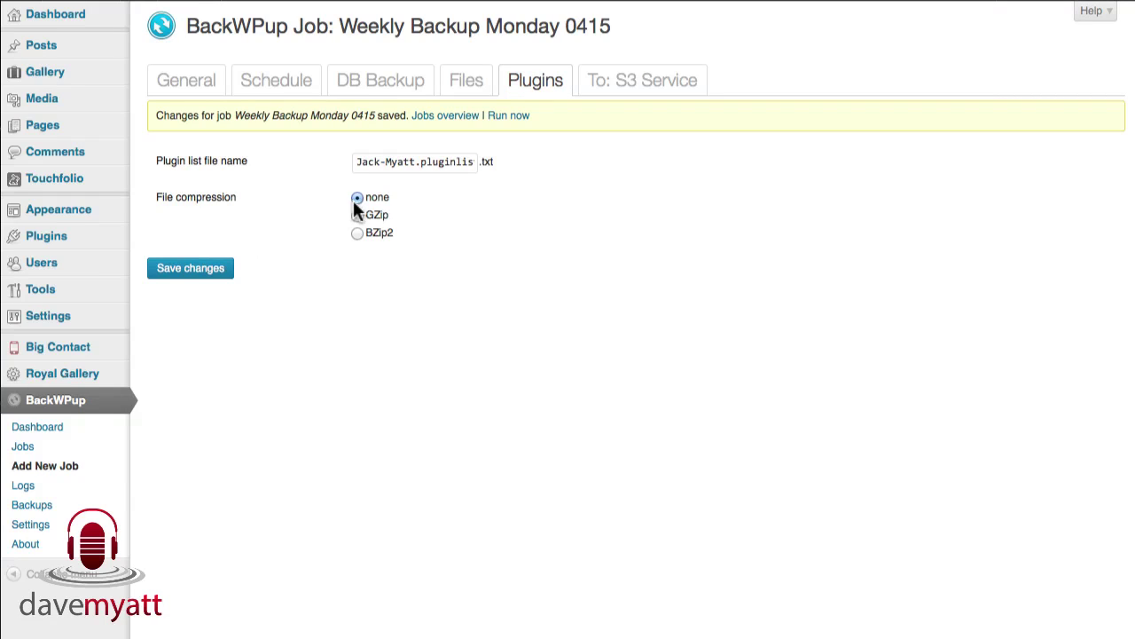
pyautogui.click(177, 271)
# Step: Choose Amazon S3: EU (Ireland) as the S3 service for the job's backup destination
pyautogui.click(603, 82)
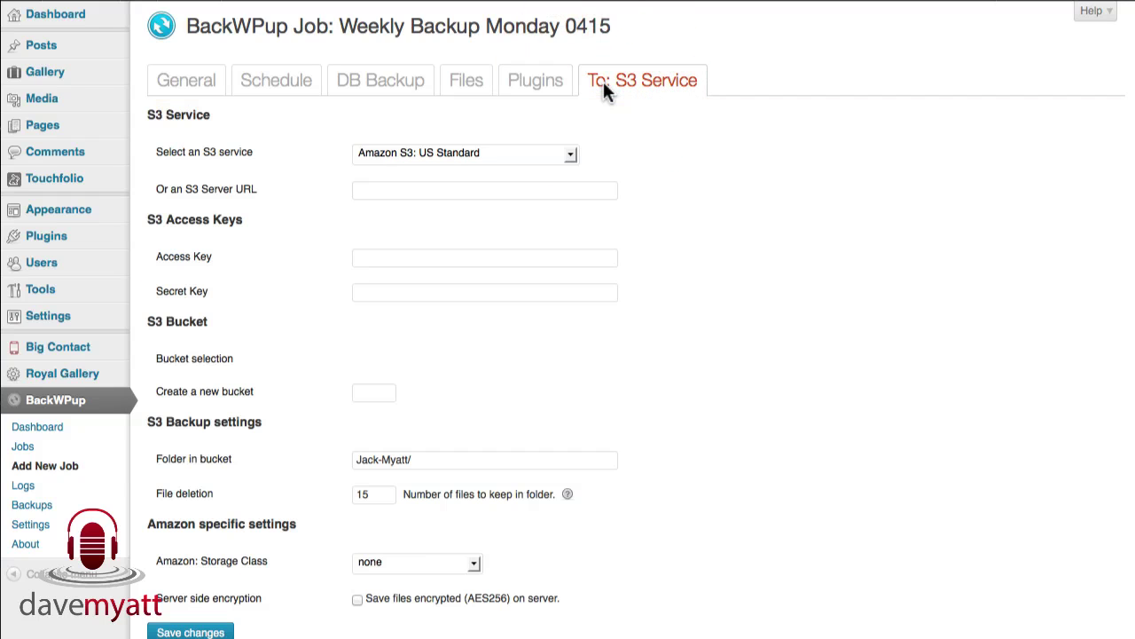
pyautogui.click(572, 154)
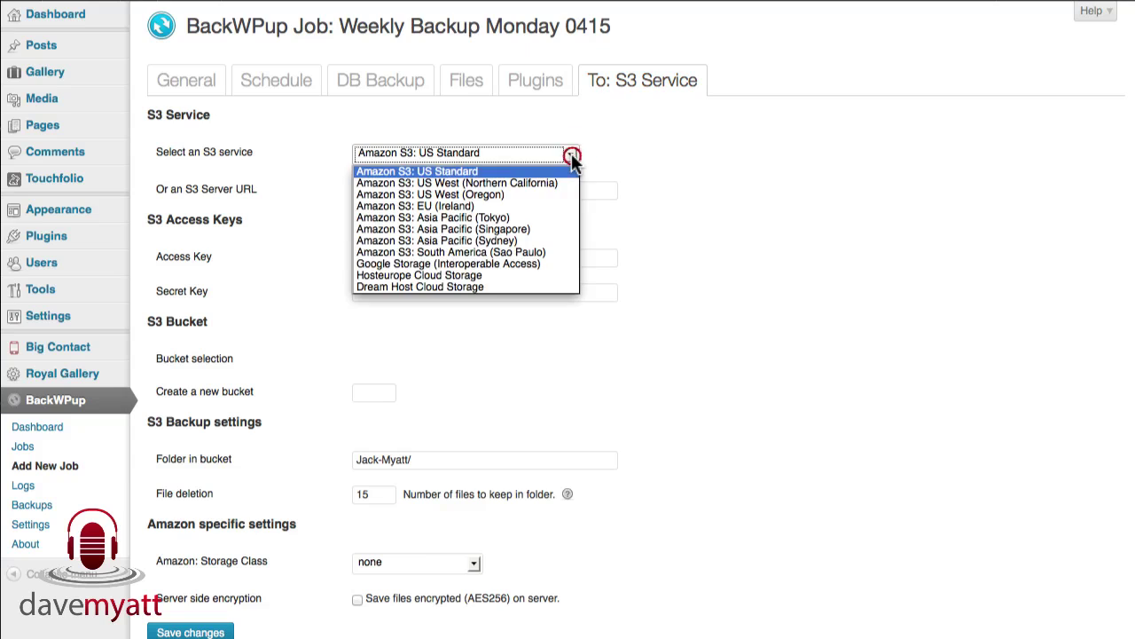
pyautogui.click(534, 205)
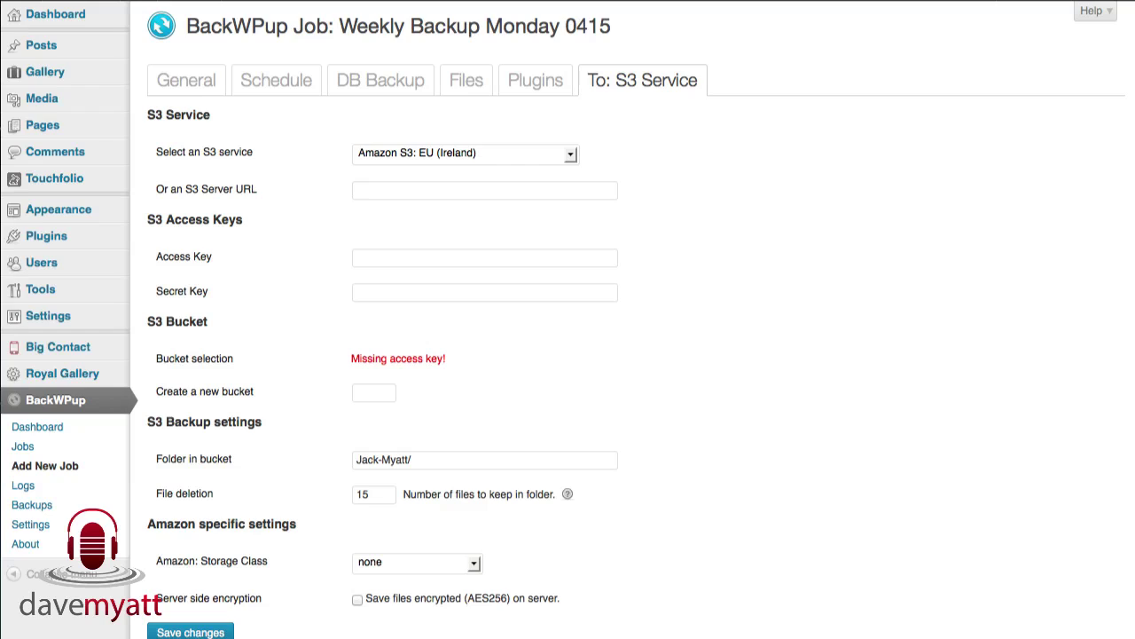
# Step: Paste the S3 access key and secret key into the job's destination settings and load the bucket selection
pyautogui.click(360, 254)
pyautogui.rightClick(360, 254)
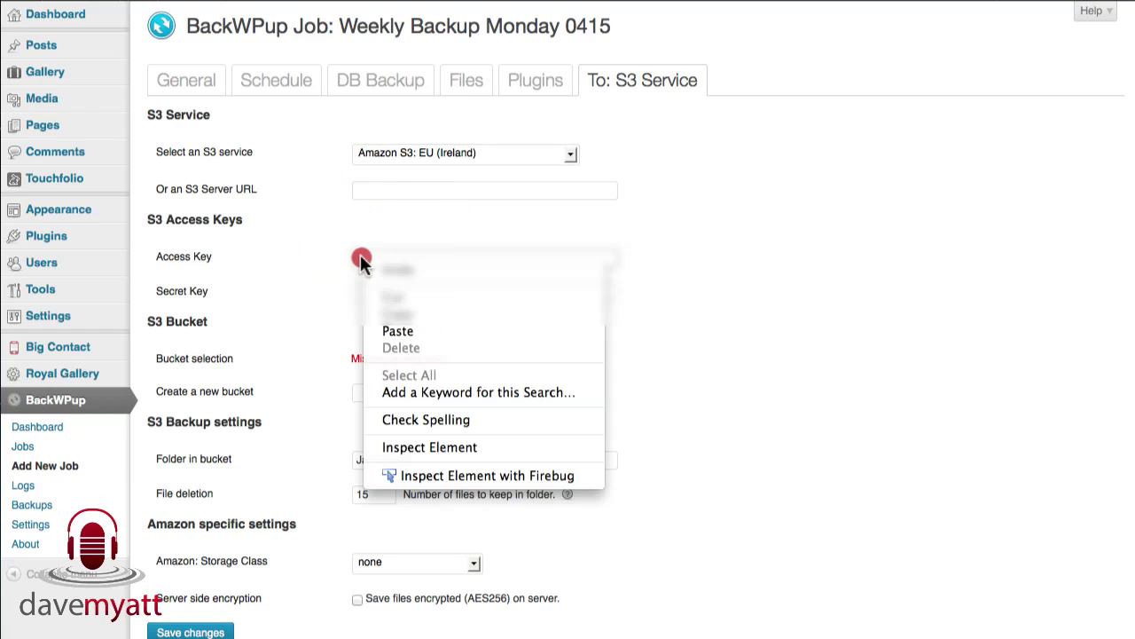
pyautogui.click(396, 331)
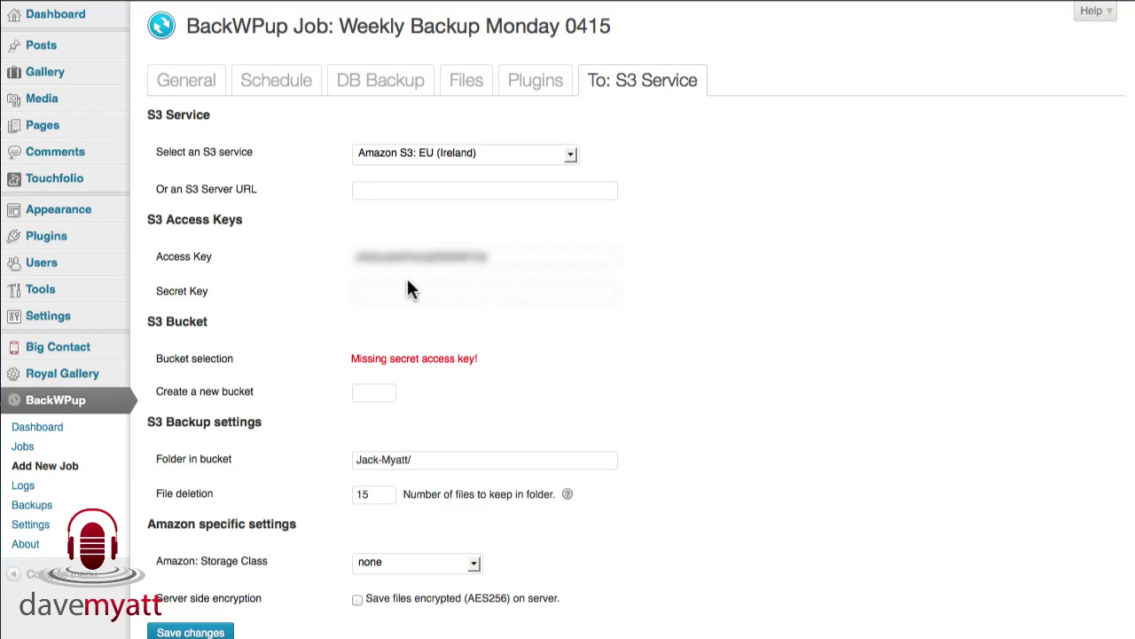
pyautogui.click(367, 295)
pyautogui.rightClick(367, 296)
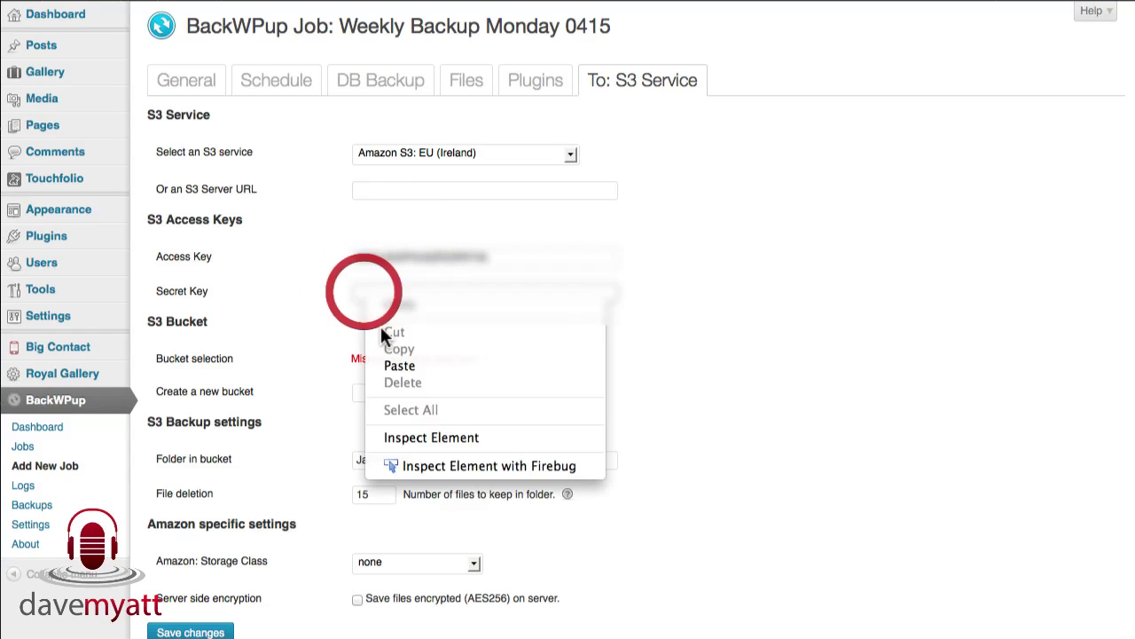
pyautogui.click(392, 363)
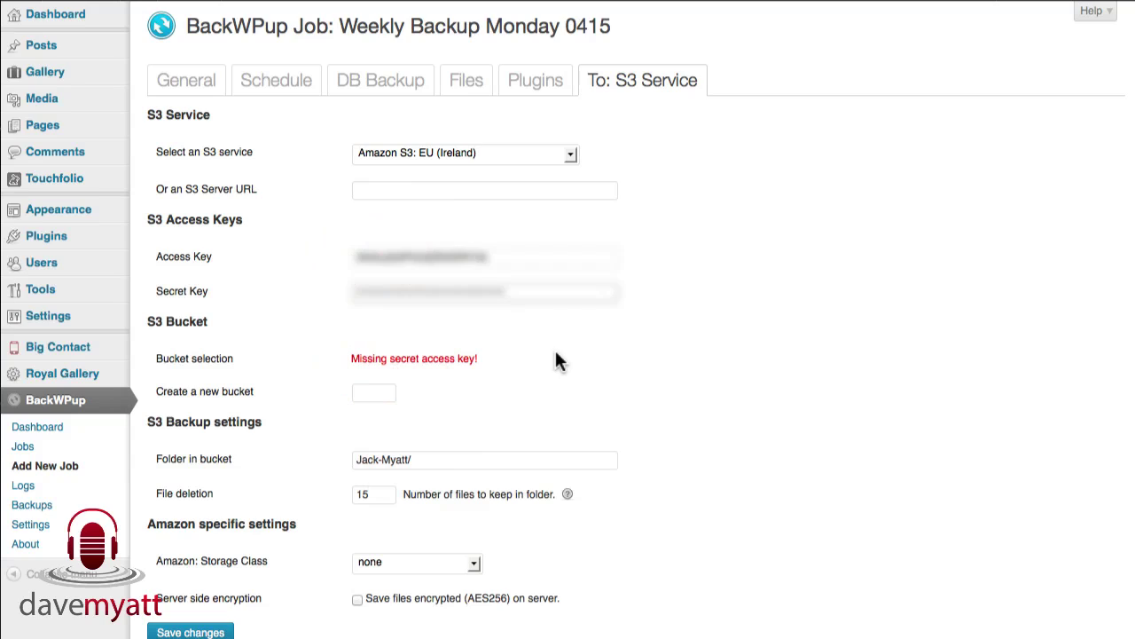
pyautogui.click(664, 316)
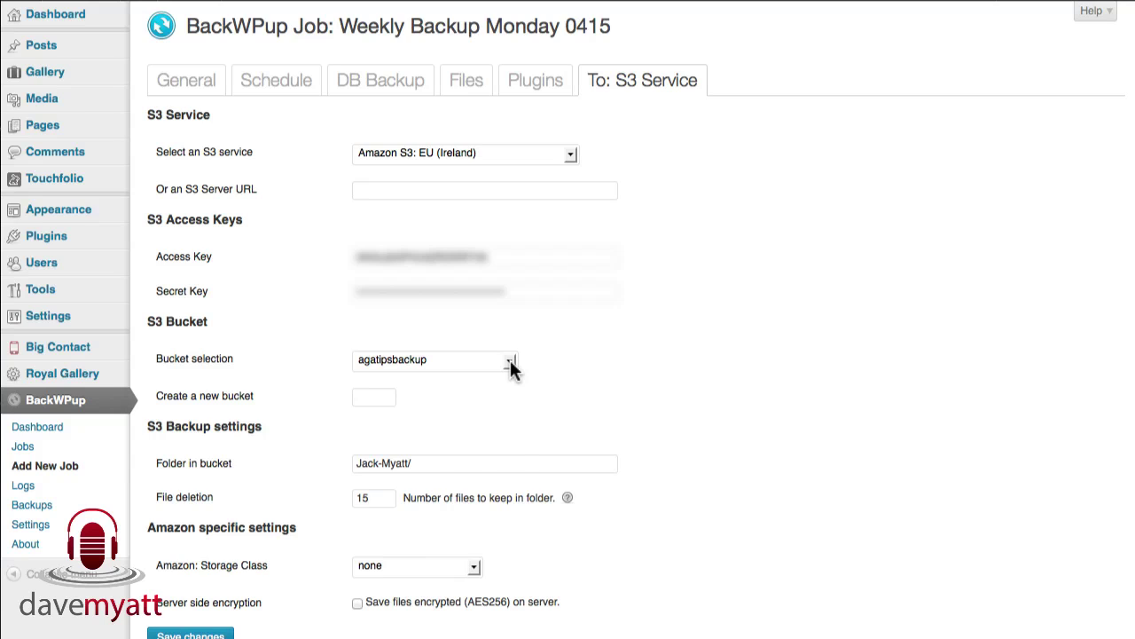
# Step: Select the backup bucket matching this site's name, keep 5 files in its folder, and save the S3 destination settings
pyautogui.click(510, 361)
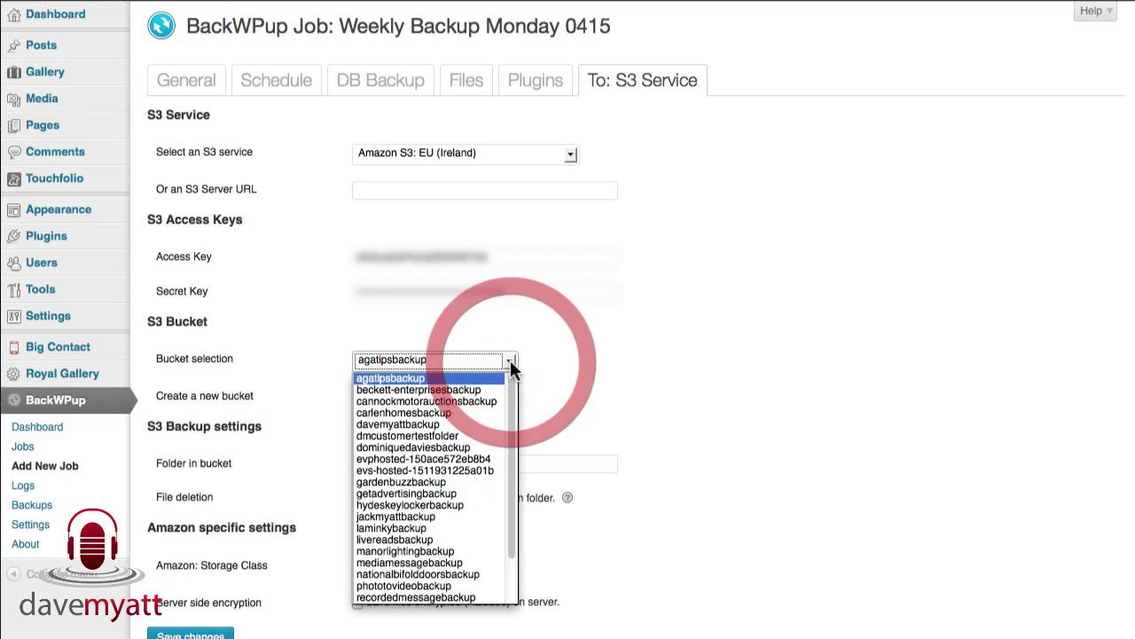
pyautogui.click(428, 516)
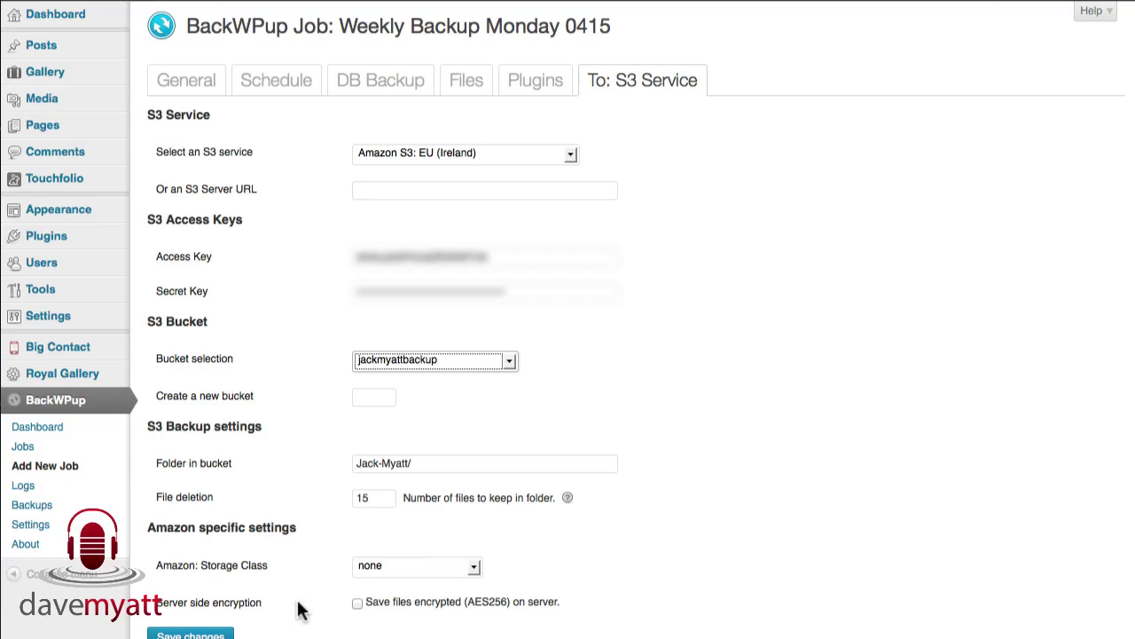
pyautogui.doubleClick(376, 498)
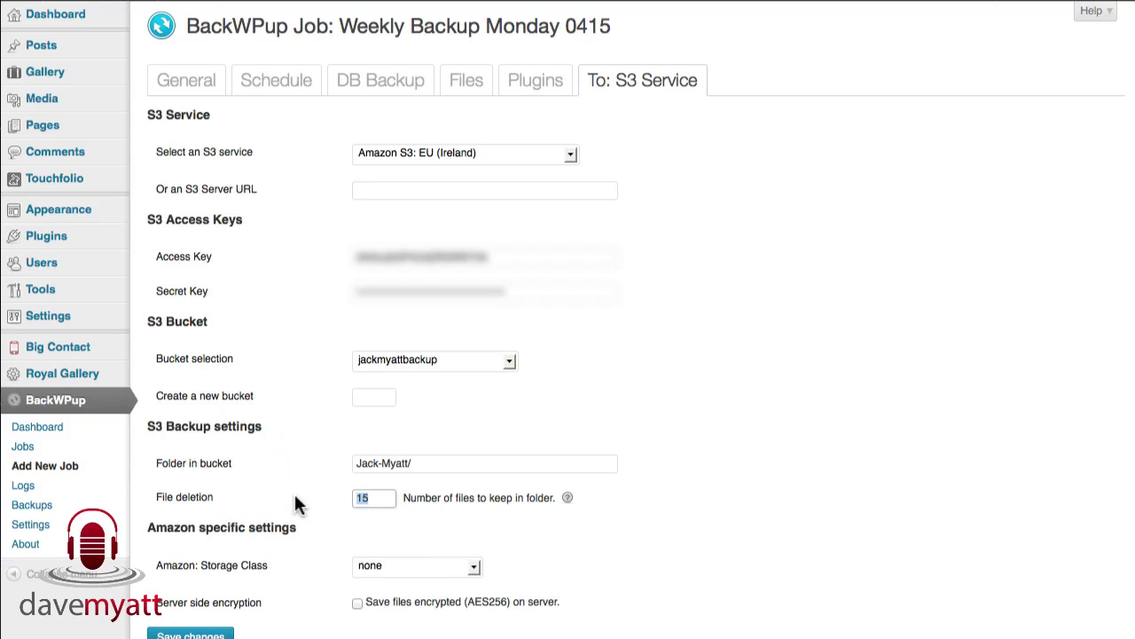
pyautogui.write('5')
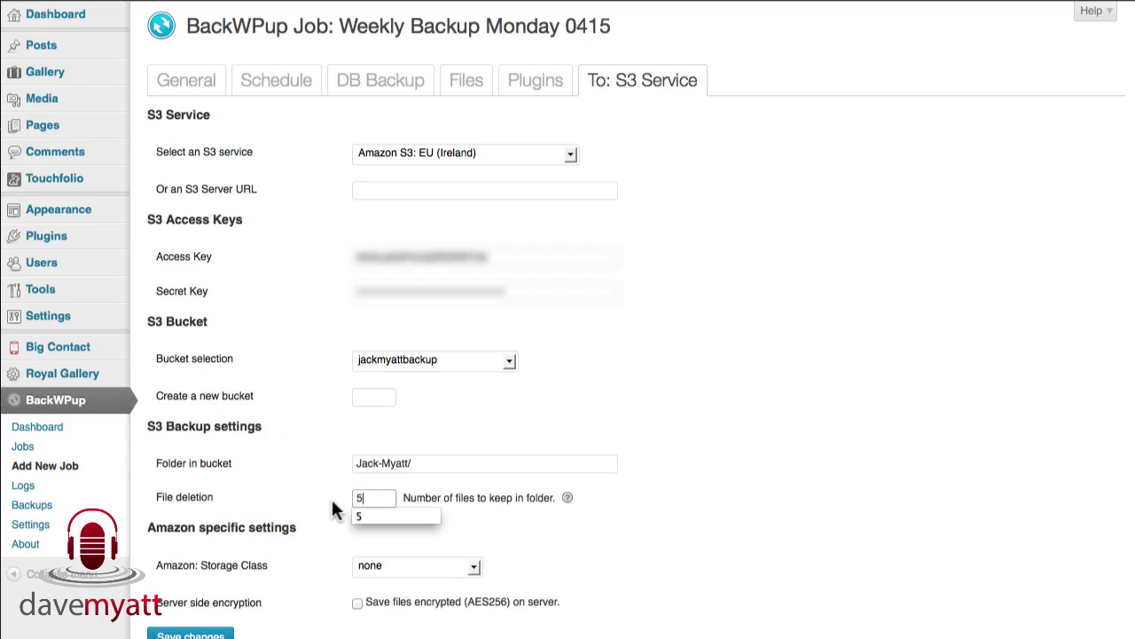
pyautogui.scroll(-5, 359, 505)
pyautogui.click(370, 222)
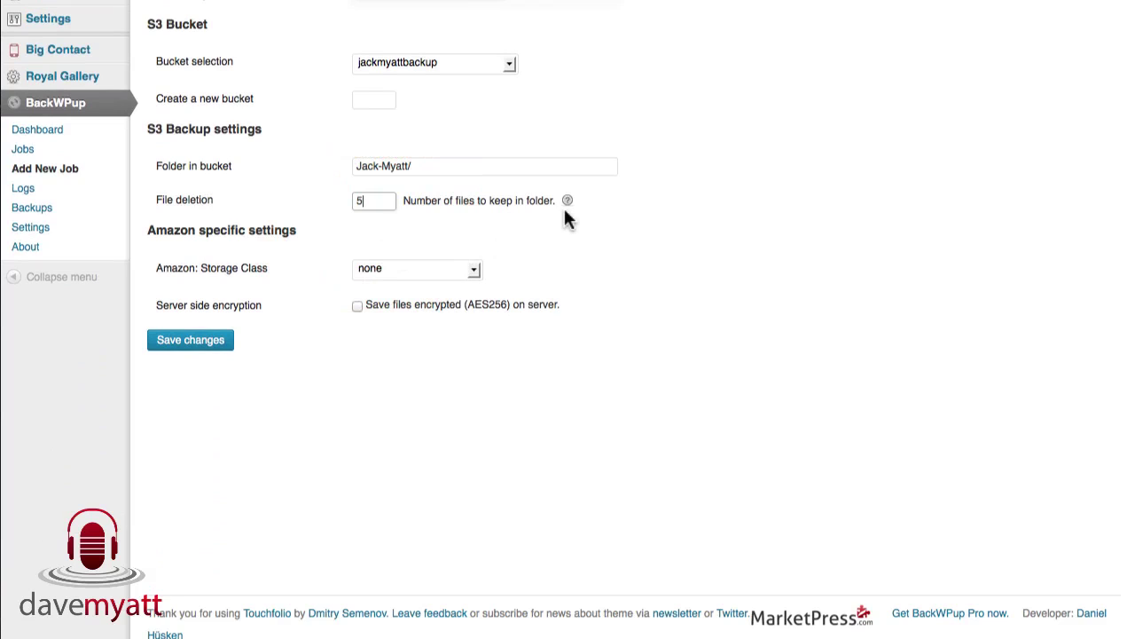
pyautogui.moveTo(568, 202)
pyautogui.click(178, 342)
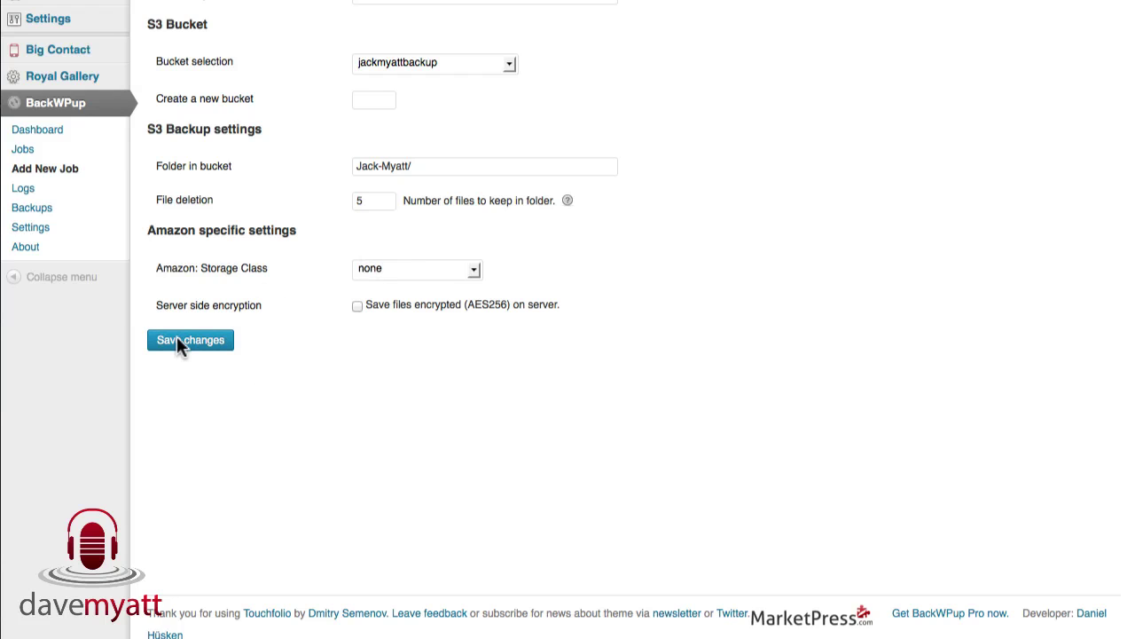
pyautogui.scroll(1, 176, 340)
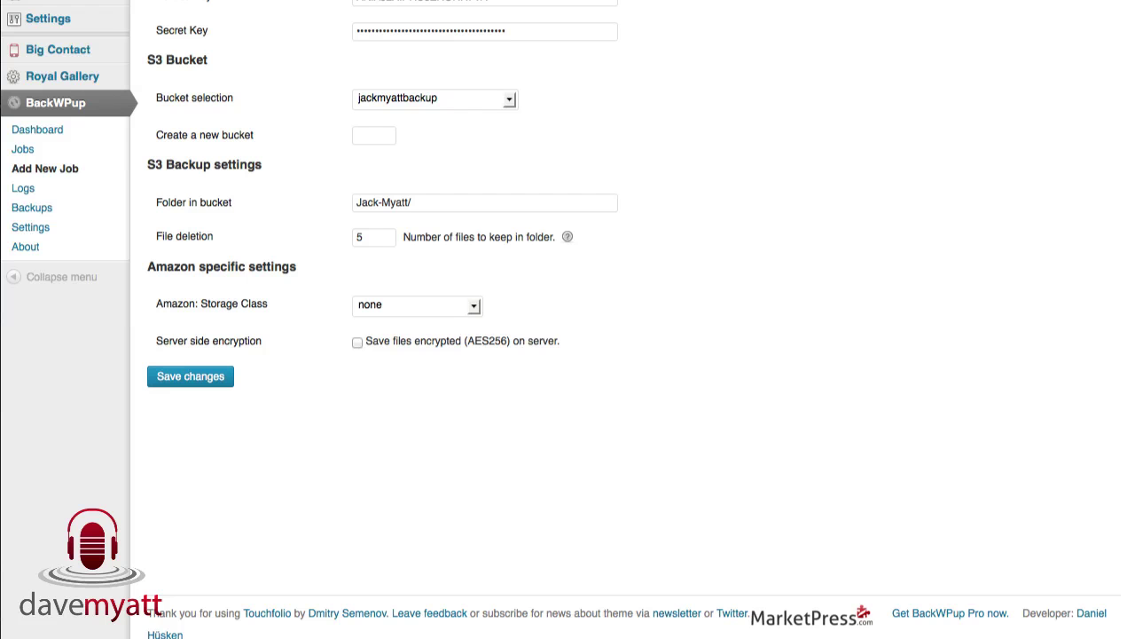
pyautogui.click(190, 376)
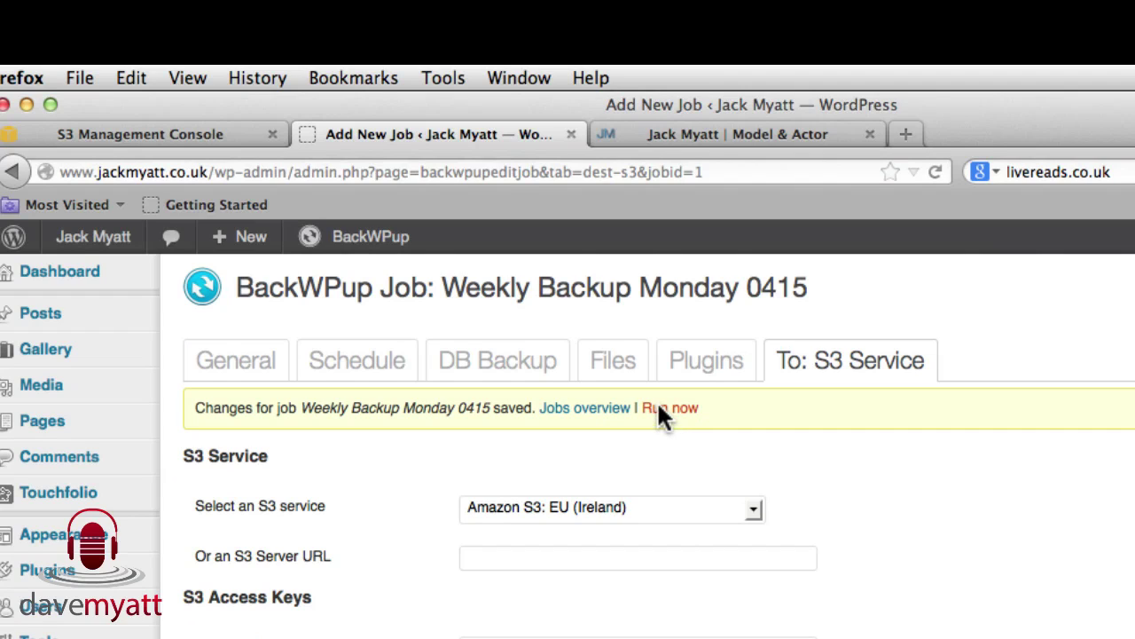
# Step: Run the Weekly Backup Monday 0415 job immediately and display its working log
pyautogui.click(658, 410)
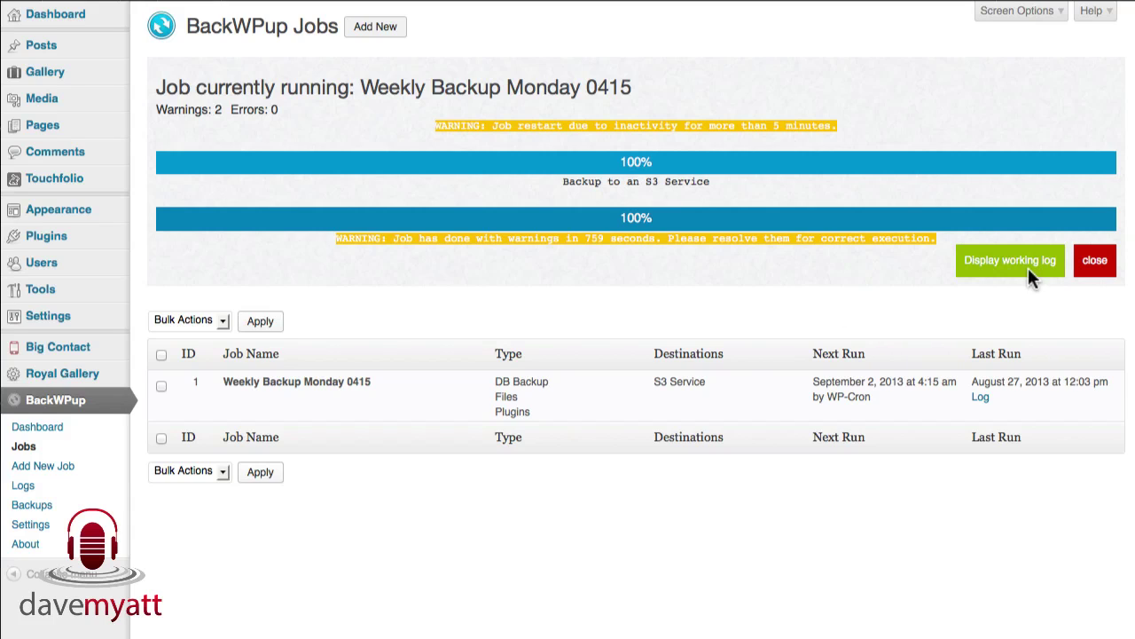
pyautogui.click(1005, 261)
pyautogui.scroll(-3, 558, 486)
pyautogui.scroll(-2, 558, 486)
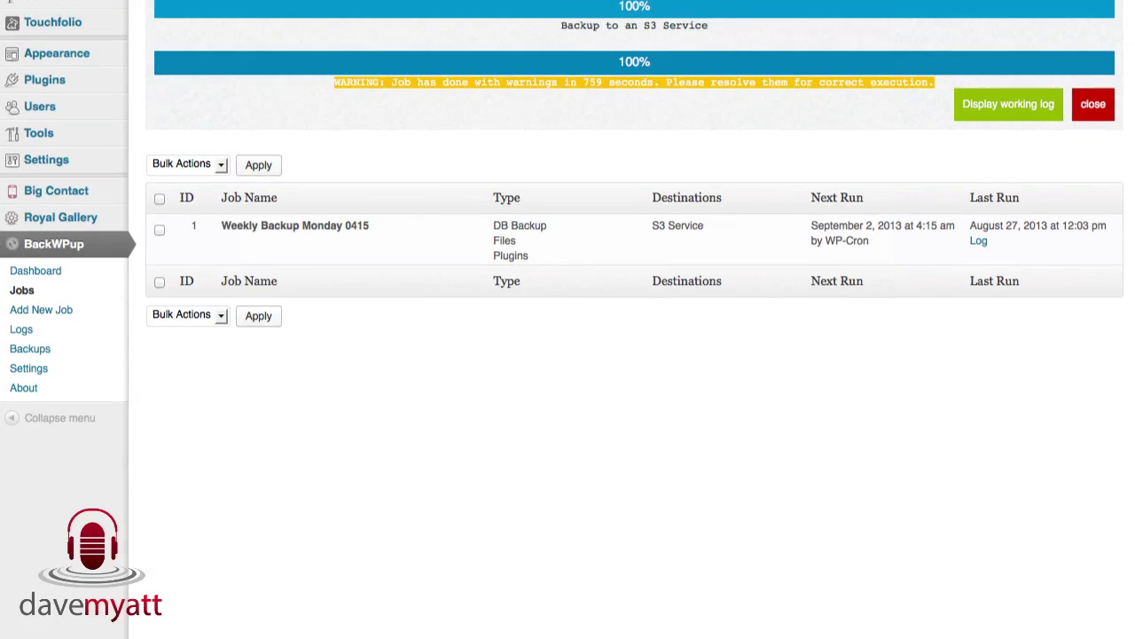
pyautogui.scroll(4, 722, 20)
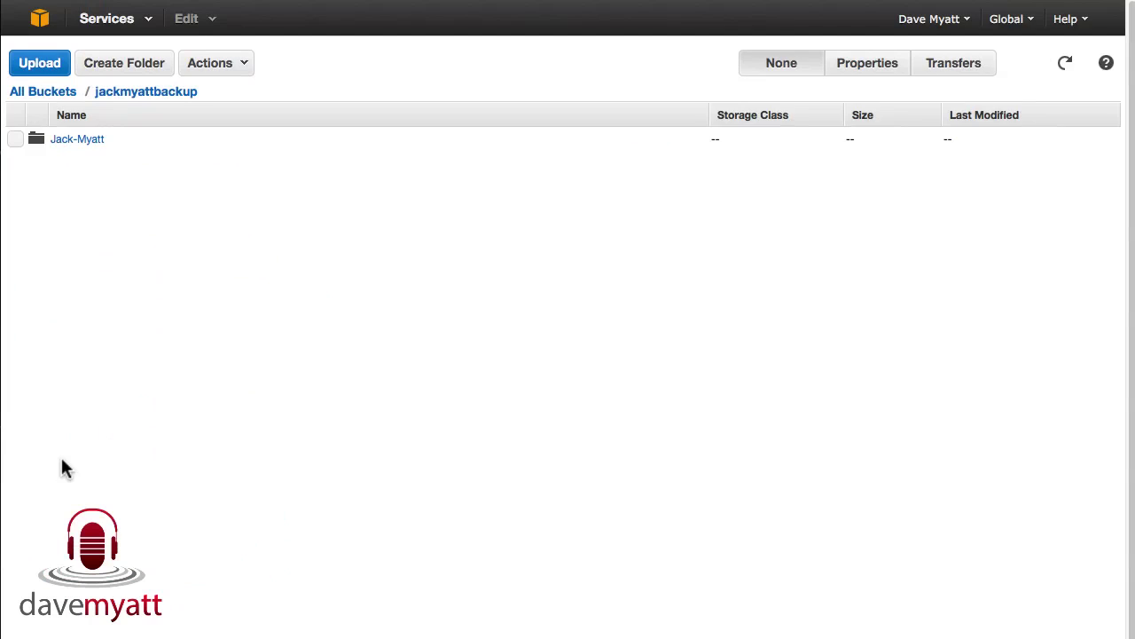
# Step: In the S3 Management Console, open the folder inside the backup bucket and check the download option for the backwpup tar.gz archive
pyautogui.click(113, 247)
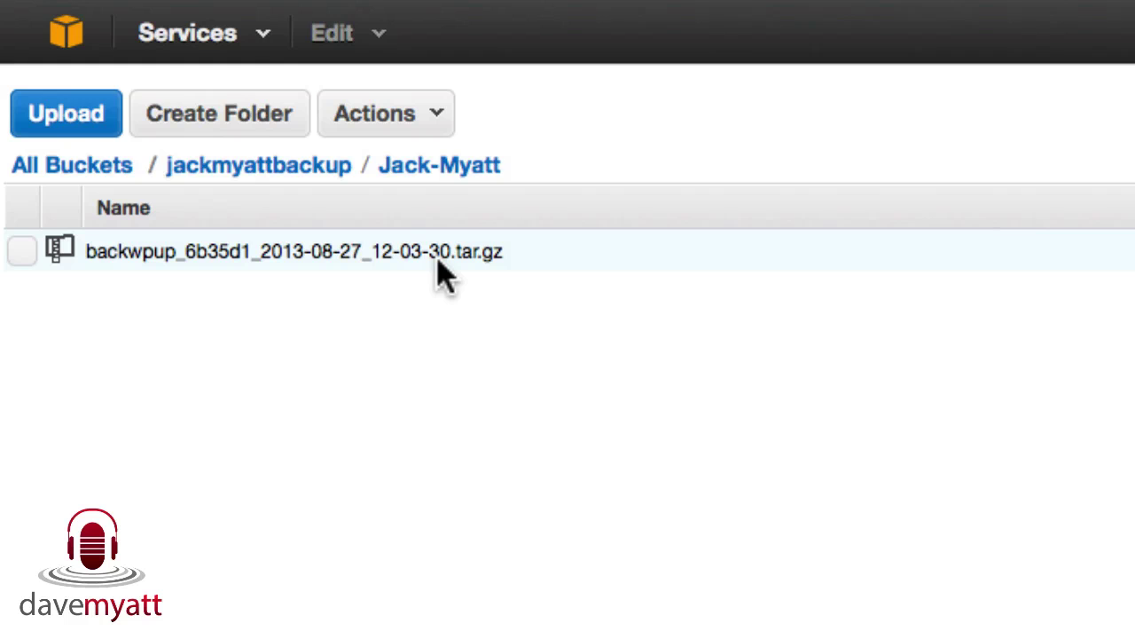
pyautogui.rightClick(233, 253)
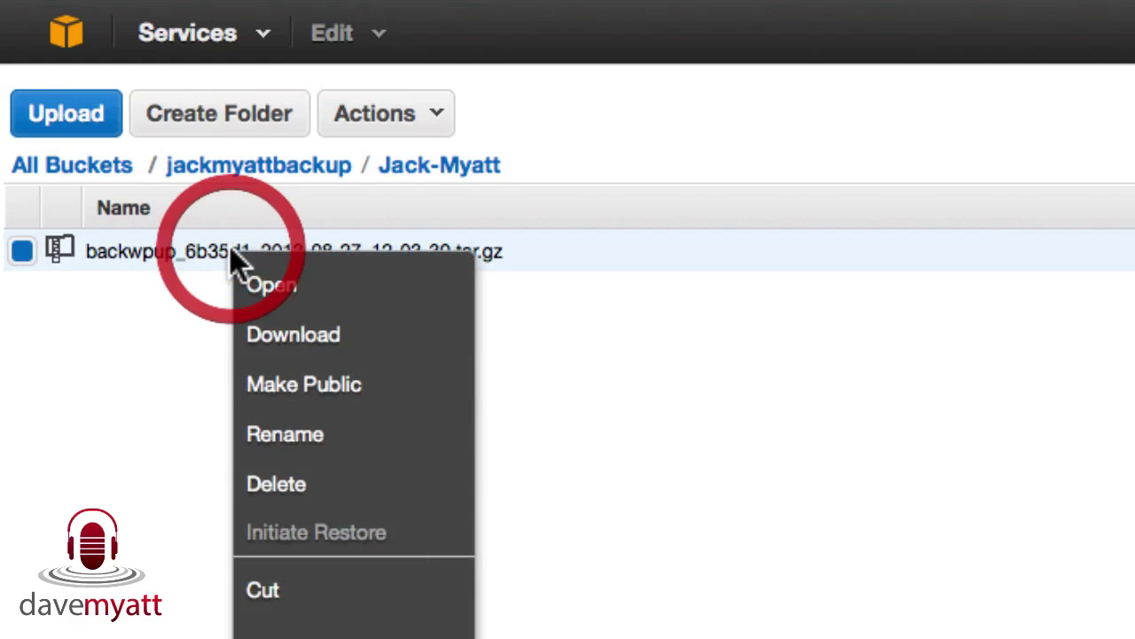
pyautogui.click(284, 339)
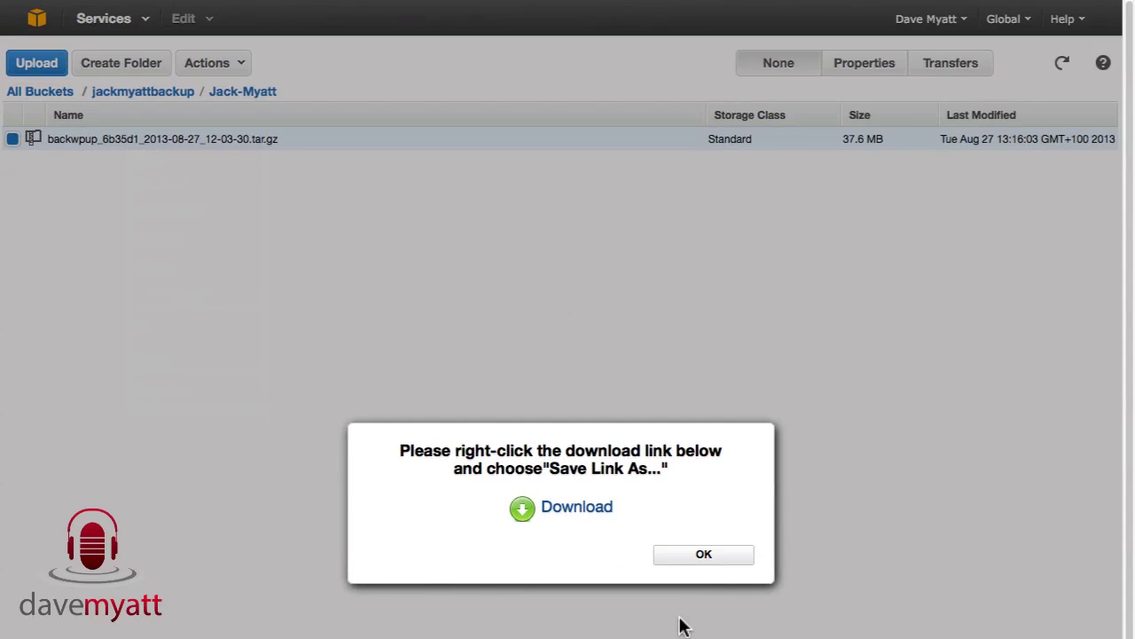
pyautogui.click(693, 554)
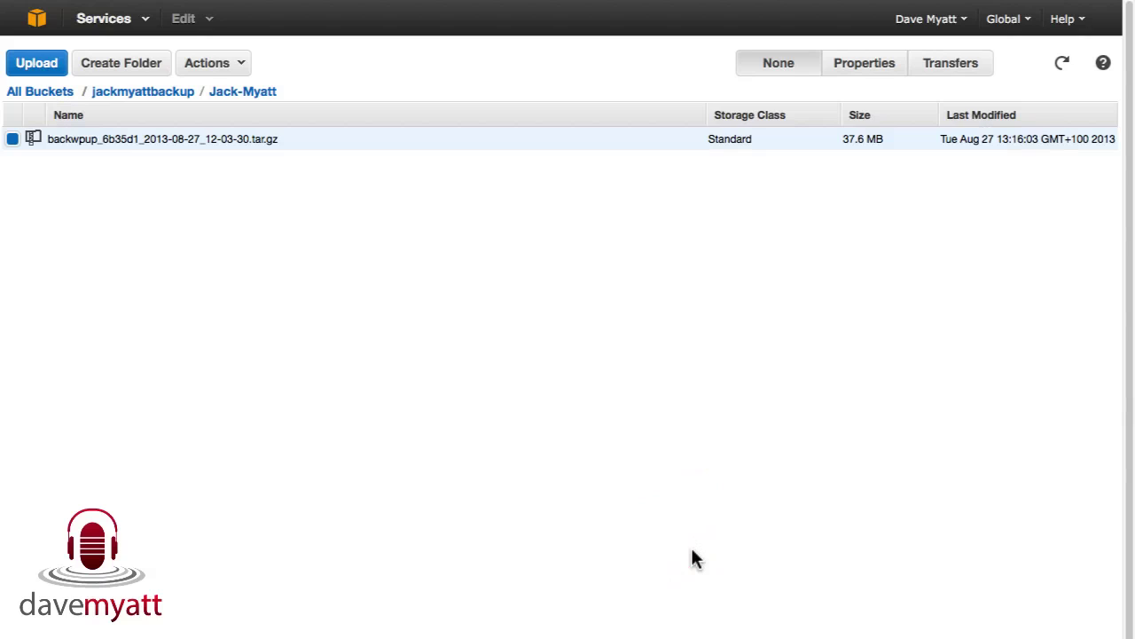